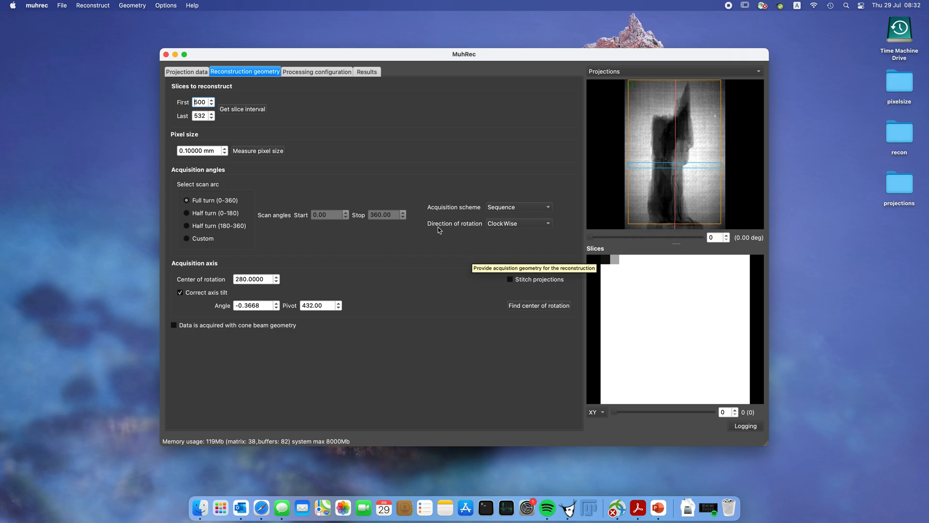
- Reconstruct slices 500 to 532, and repeat the reconstruction for slices 200 to 232
{"action": "left_click", "coordinate": [92, 6]}
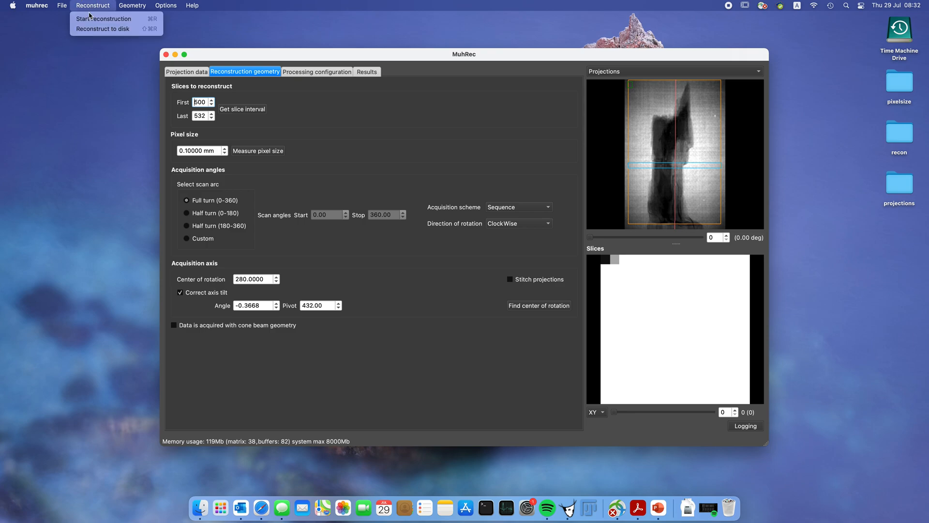
{"action": "left_click", "coordinate": [94, 19]}
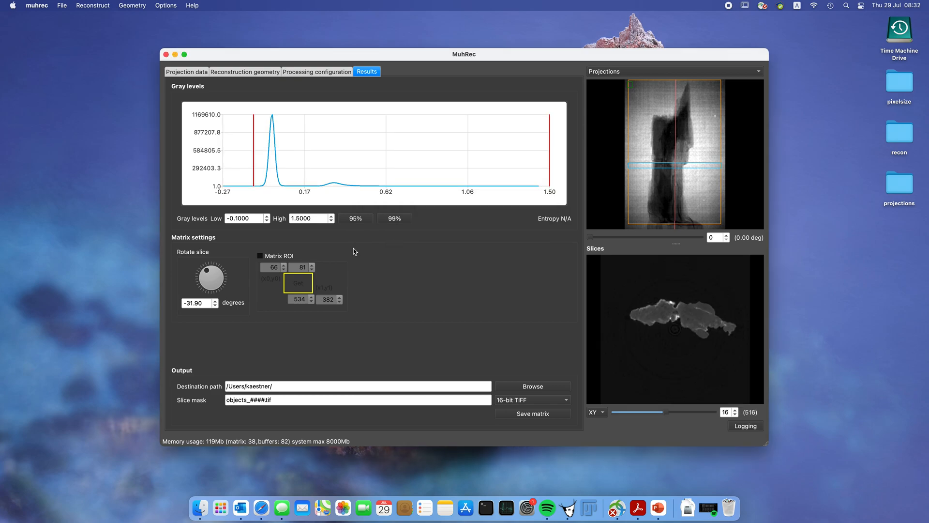
{"action": "left_click", "coordinate": [245, 72]}
{"action": "left_click_drag", "start_coordinate": [206, 102], "coordinate": [186, 103]}
{"action": "type", "text": "200"}
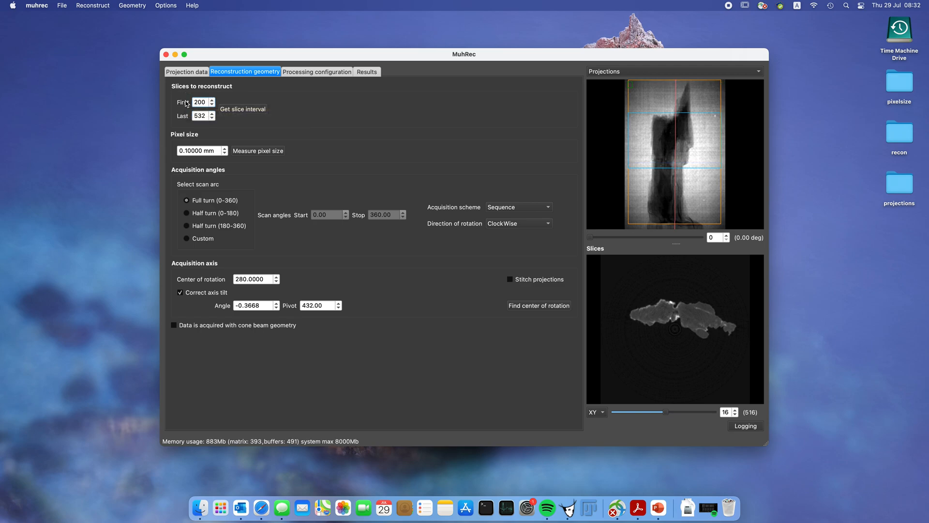
{"action": "key", "text": "Tab"}
{"action": "type", "text": "232"}
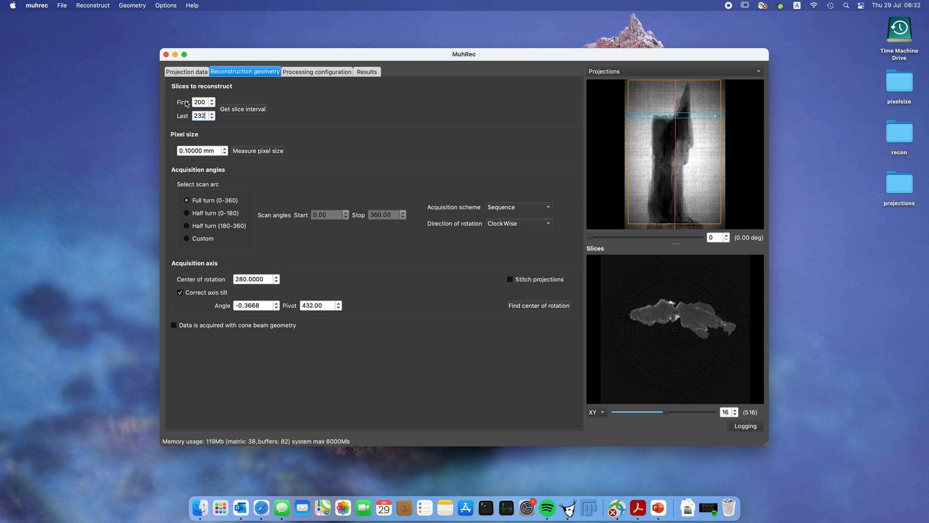
{"action": "key", "text": "super+r"}
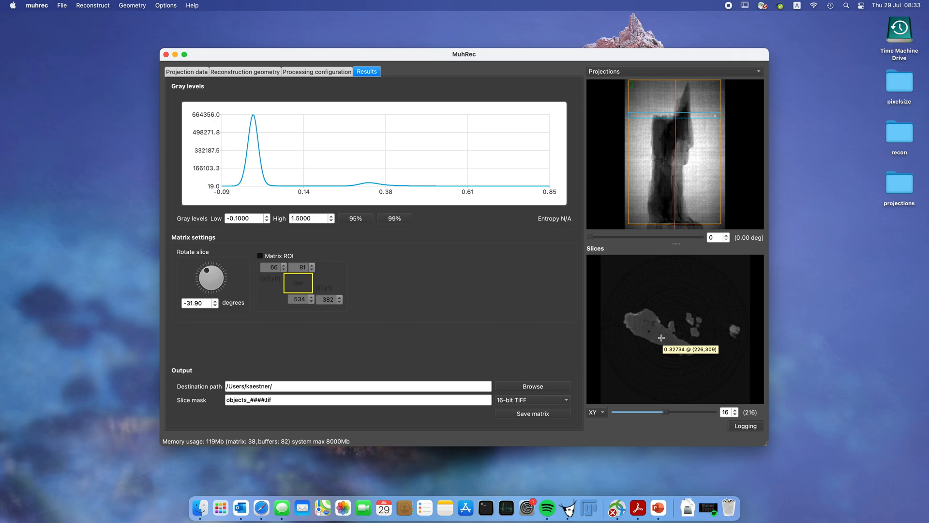
- Turn off the axis tilt correction, set the center of rotation to 270, and reconstruct the slices
{"action": "left_click", "coordinate": [307, 75]}
{"action": "left_click", "coordinate": [246, 72]}
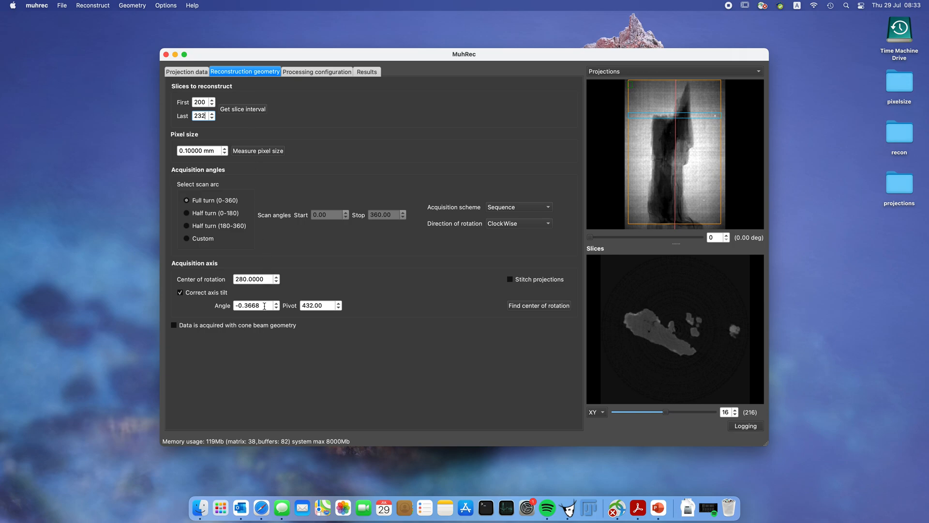
{"action": "left_click", "coordinate": [180, 294]}
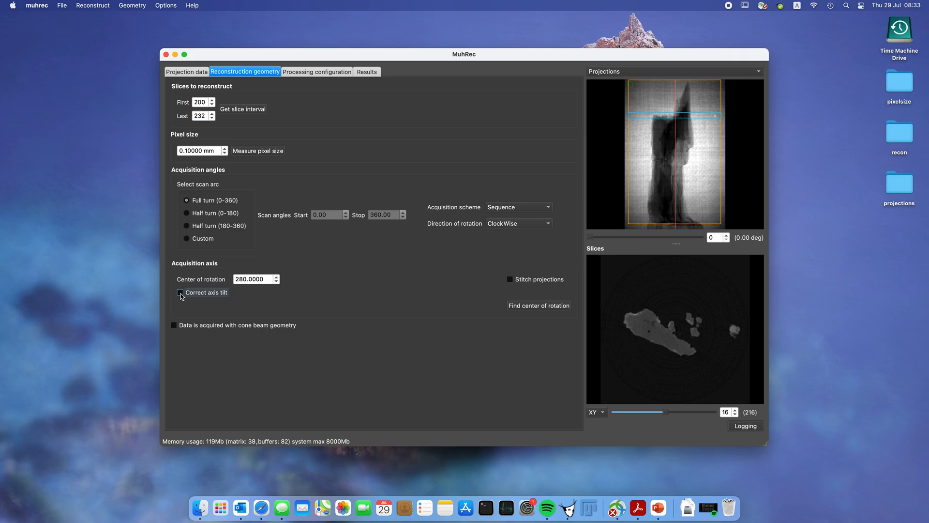
{"action": "left_click", "coordinate": [245, 280]}
{"action": "key", "text": "Left"}
{"action": "key", "text": "BackSpace"}
{"action": "type", "text": "7"}
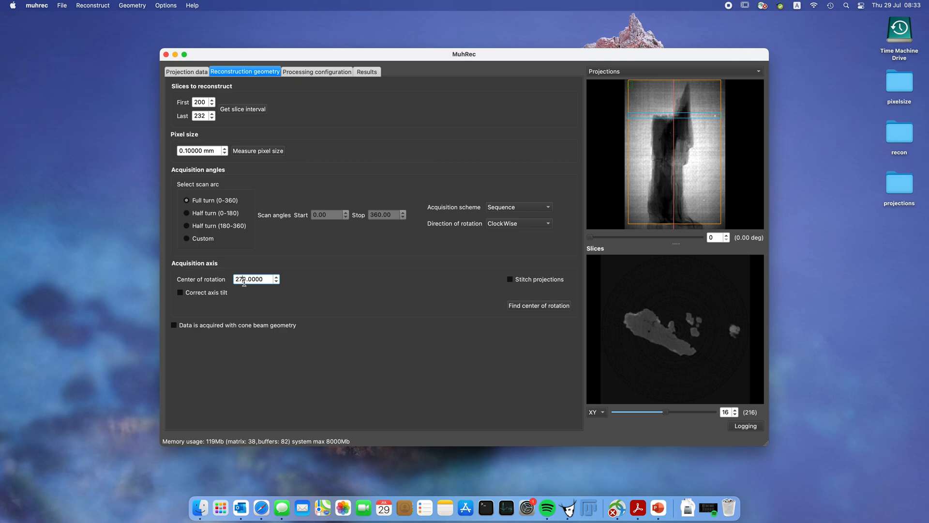
{"action": "key", "text": "super+r"}
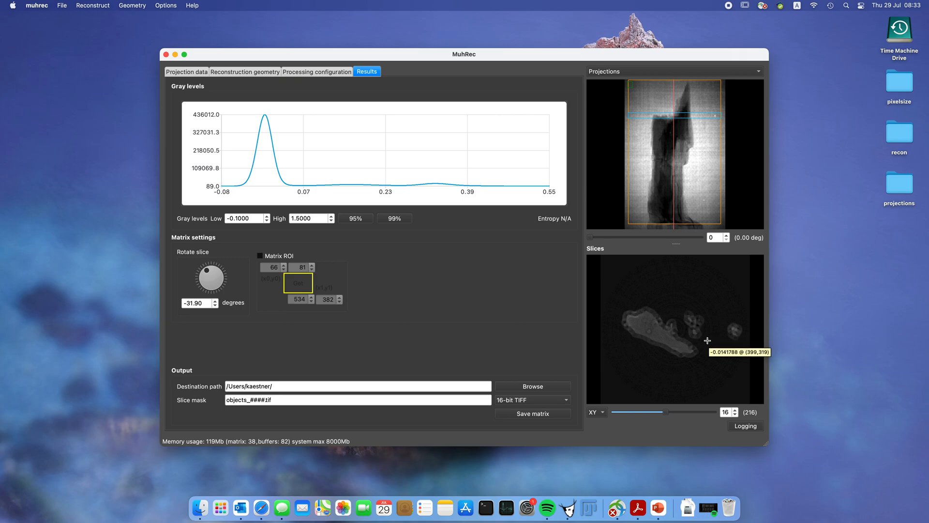
- Set the center of rotation to 275, reconstruct the slices and inspect the sample's edge in the slice
{"action": "left_click", "coordinate": [320, 73]}
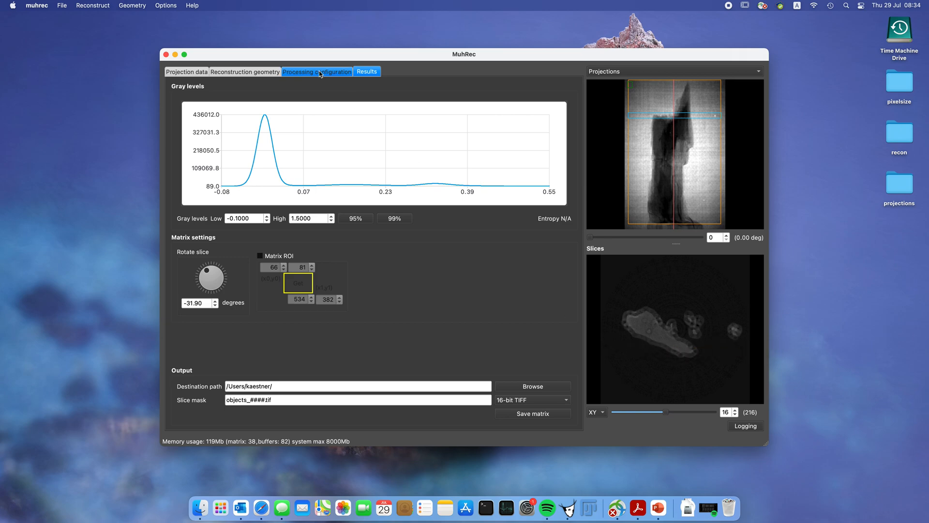
{"action": "left_click", "coordinate": [245, 72]}
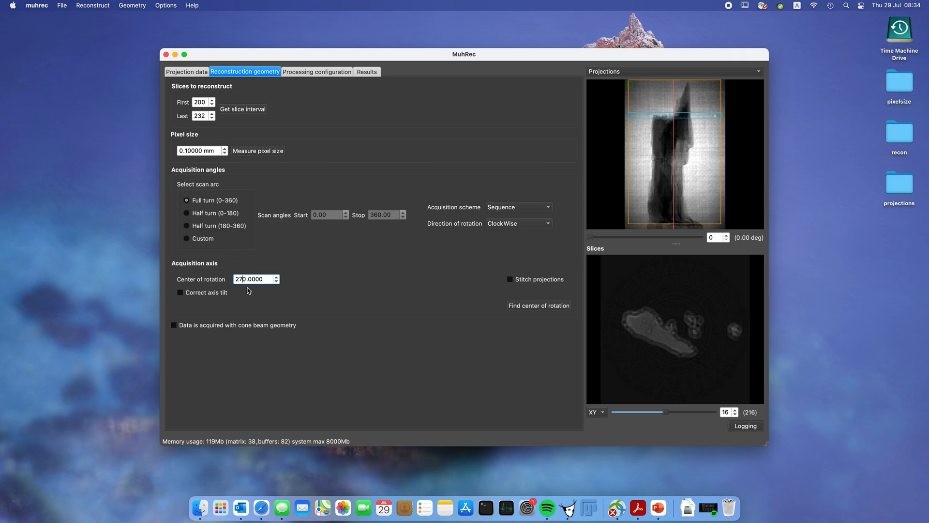
{"action": "key", "text": "BackSpace"}
{"action": "type", "text": "5"}
{"action": "key", "text": "super+r"}
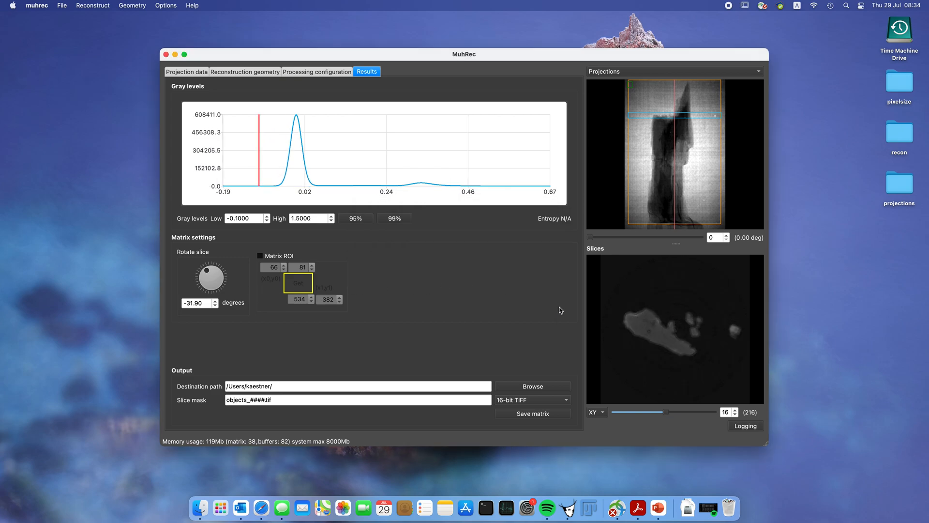
{"action": "mouse_move", "coordinate": [623, 319]}
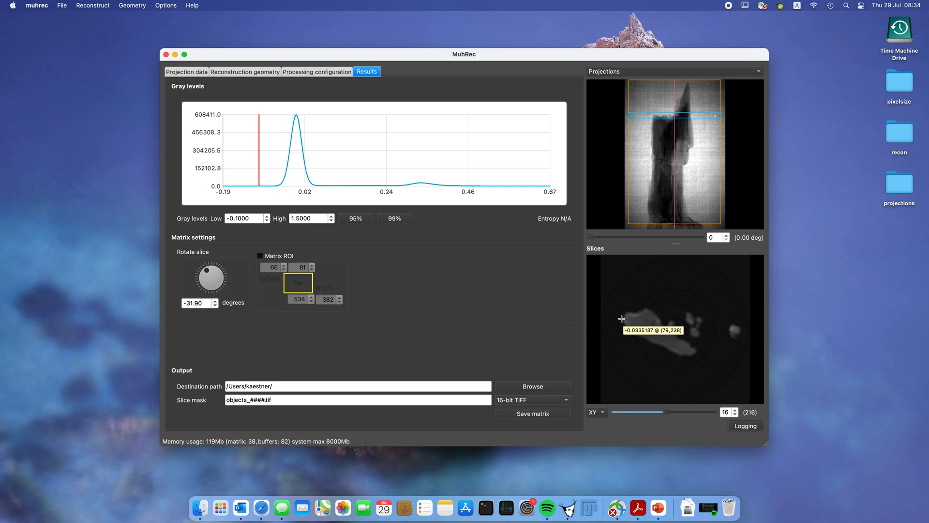
- Set the center of rotation back to 270, reconstruct the slices and inspect the sample's edge for artifacts
{"action": "left_click", "coordinate": [259, 73]}
{"action": "key", "text": "BackSpace"}
{"action": "type", "text": "0"}
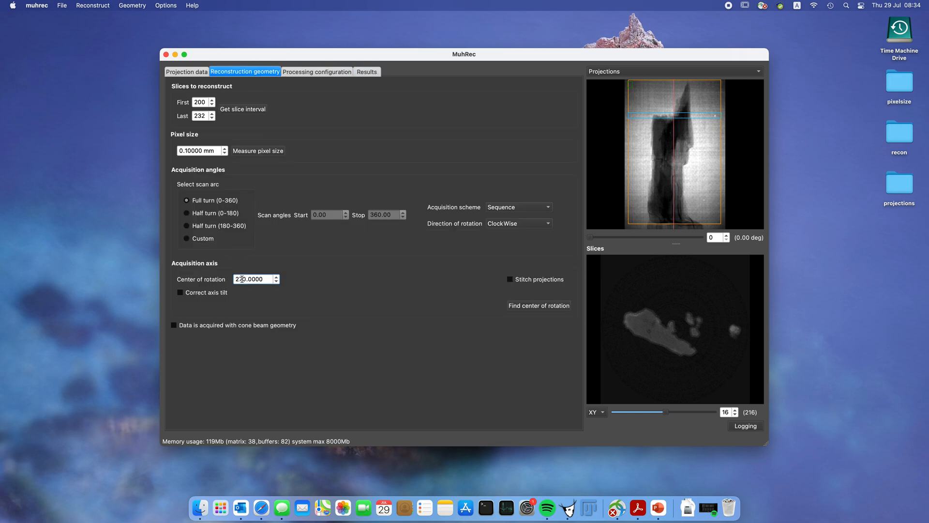
{"action": "key", "text": "super+r"}
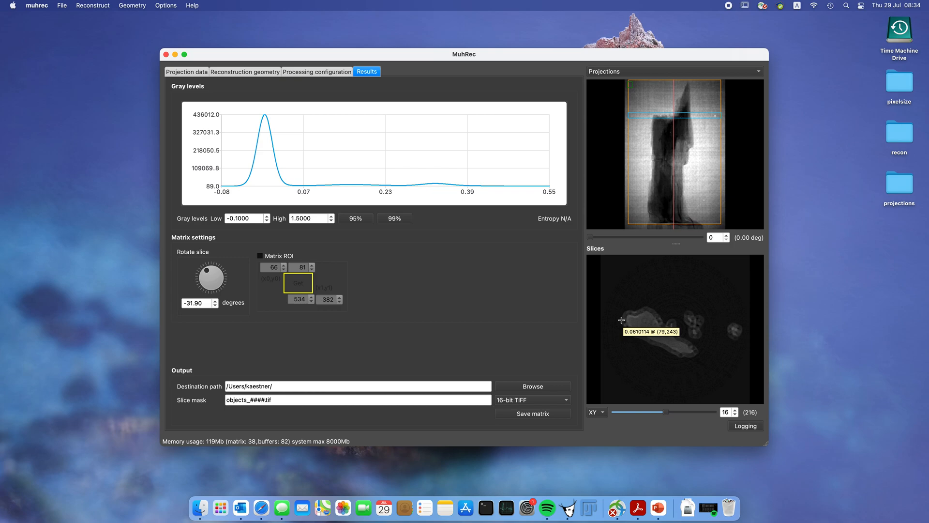
{"action": "mouse_move", "coordinate": [624, 320]}
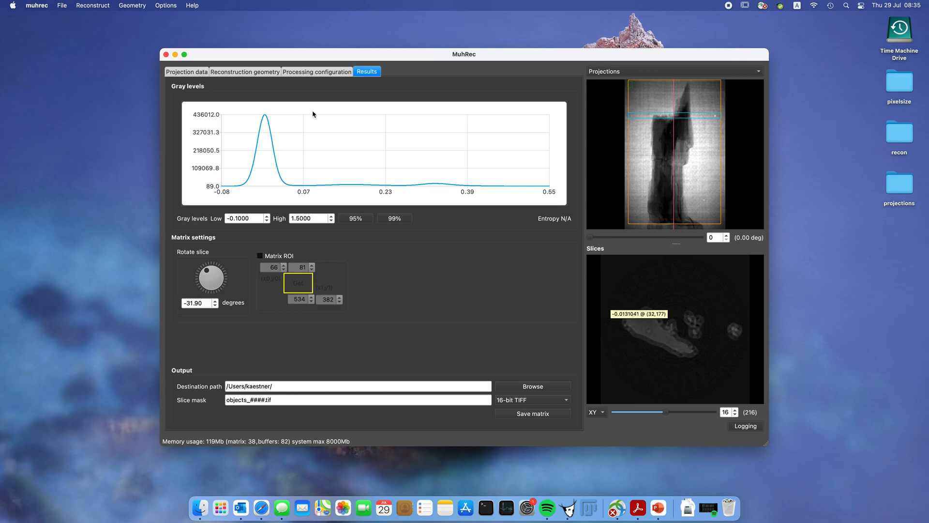
- Set the center of rotation to 280 and reconstruct slices 200 to 232
{"action": "left_click", "coordinate": [246, 72]}
{"action": "left_click", "coordinate": [241, 279]}
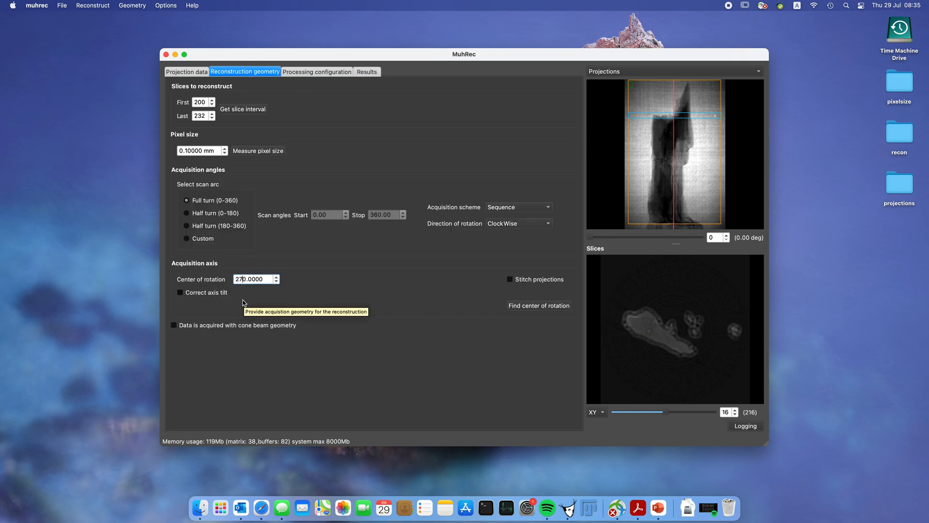
{"action": "key", "text": "BackSpace"}
{"action": "type", "text": "8"}
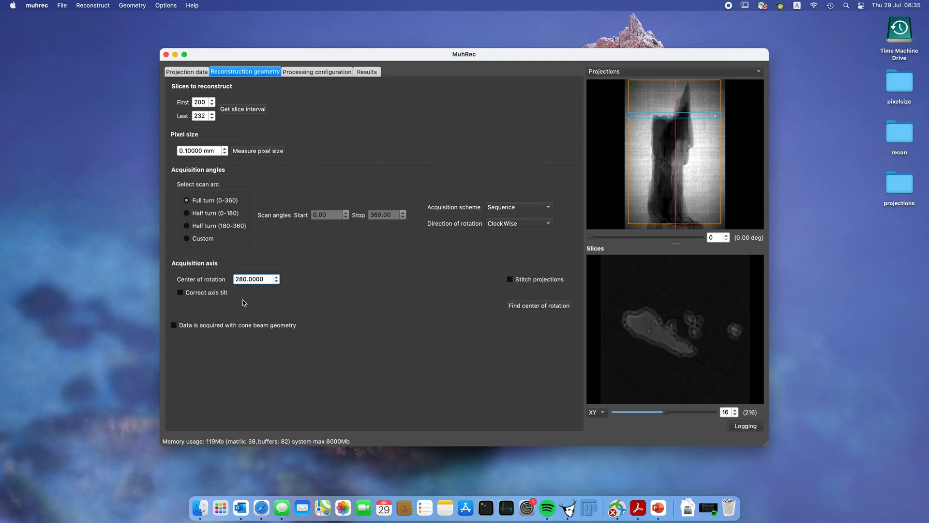
{"action": "key", "text": "super+r"}
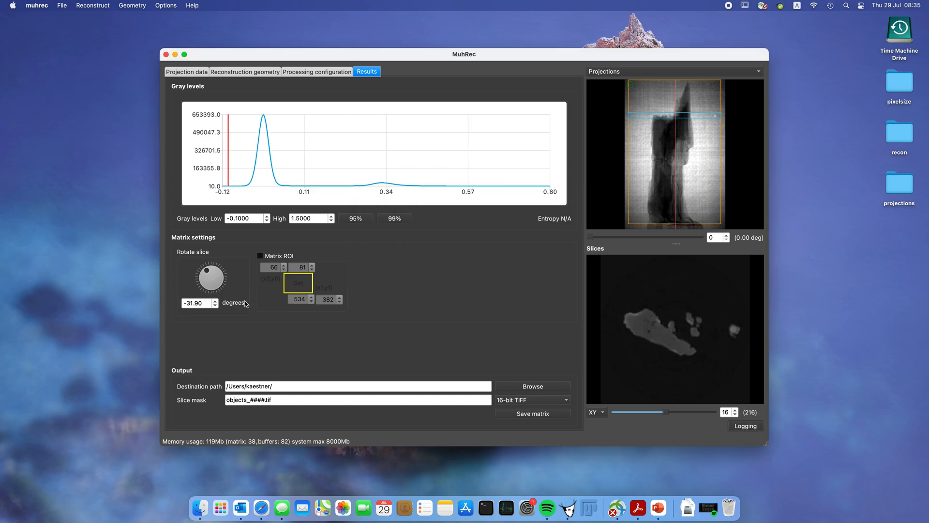
- Set the center of rotation to 281 and reconstruct slices 200 to 232
{"action": "left_click", "coordinate": [245, 73]}
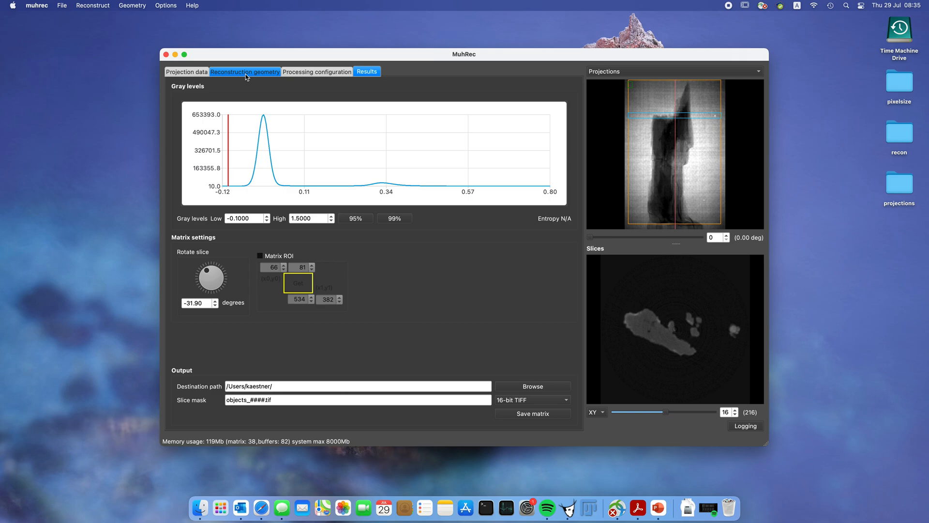
{"action": "left_click", "coordinate": [245, 73]}
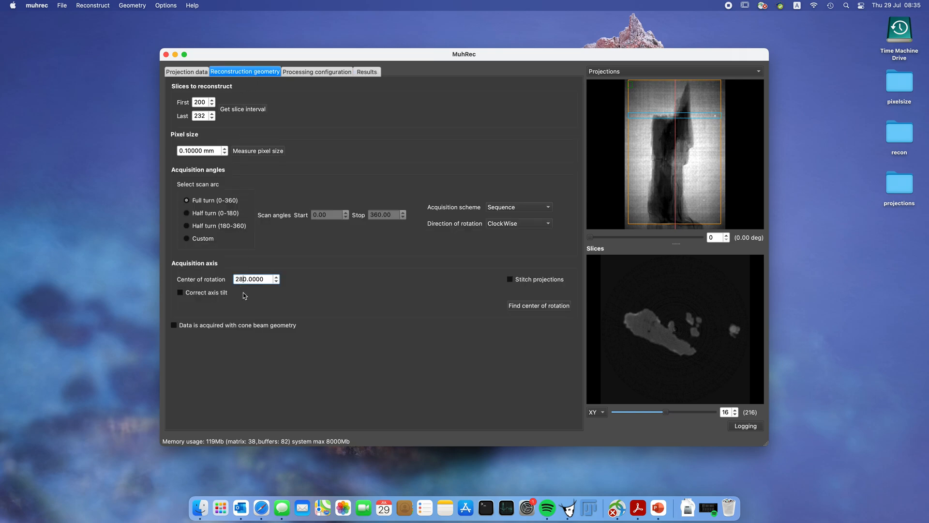
{"action": "key", "text": "BackSpace"}
{"action": "type", "text": "1"}
{"action": "key", "text": "super+r"}
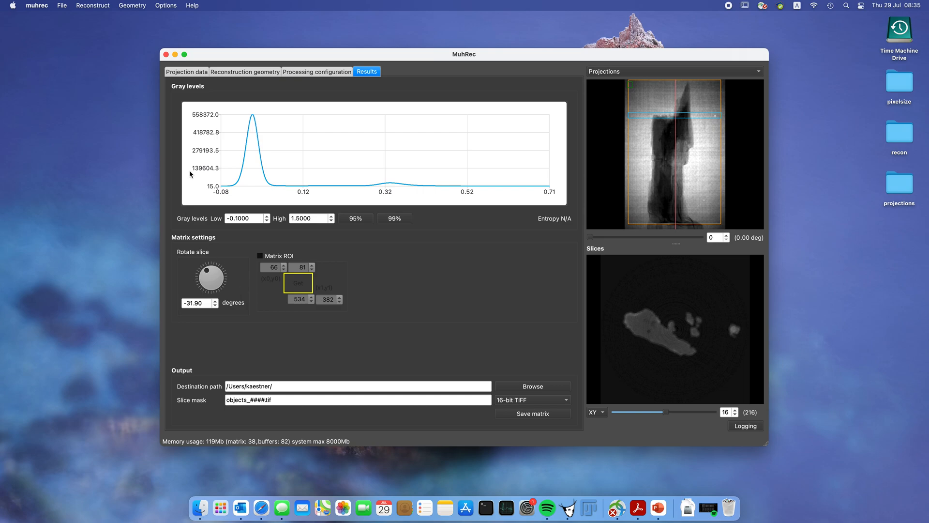
- Reconstruct the slices with the center of rotation at 279 and store this geometry
{"action": "left_click", "coordinate": [245, 73]}
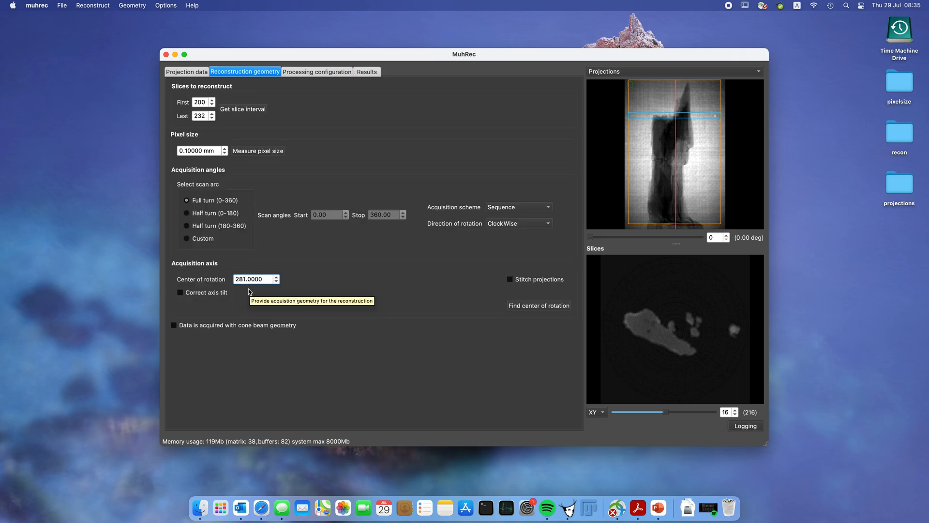
{"action": "key", "text": "Up"}
{"action": "key", "text": "BackSpace"}
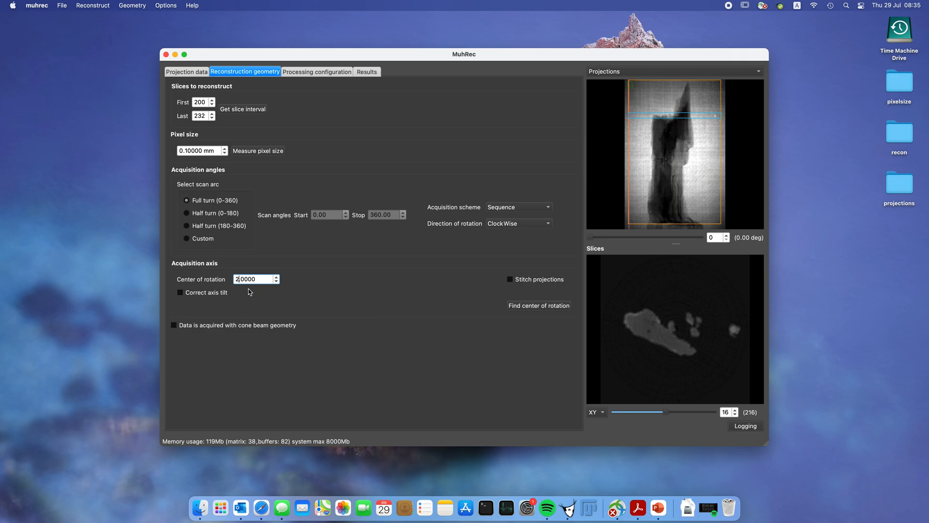
{"action": "type", "text": "79"}
{"action": "key", "text": "super+r"}
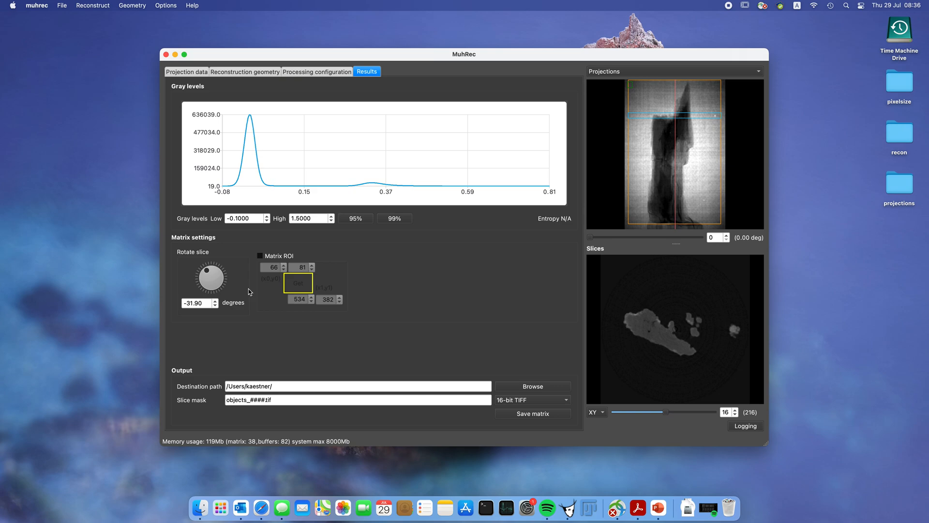
{"action": "left_click", "coordinate": [136, 9]}
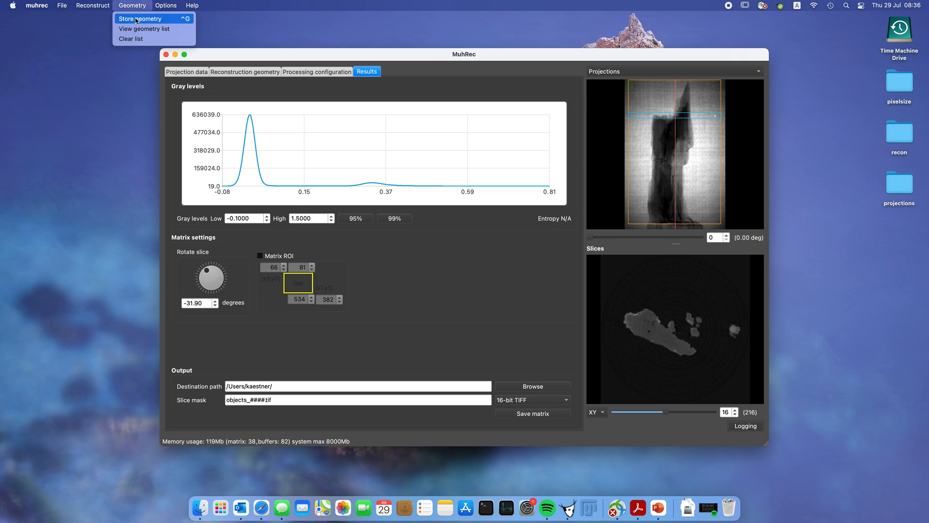
{"action": "left_click", "coordinate": [136, 19]}
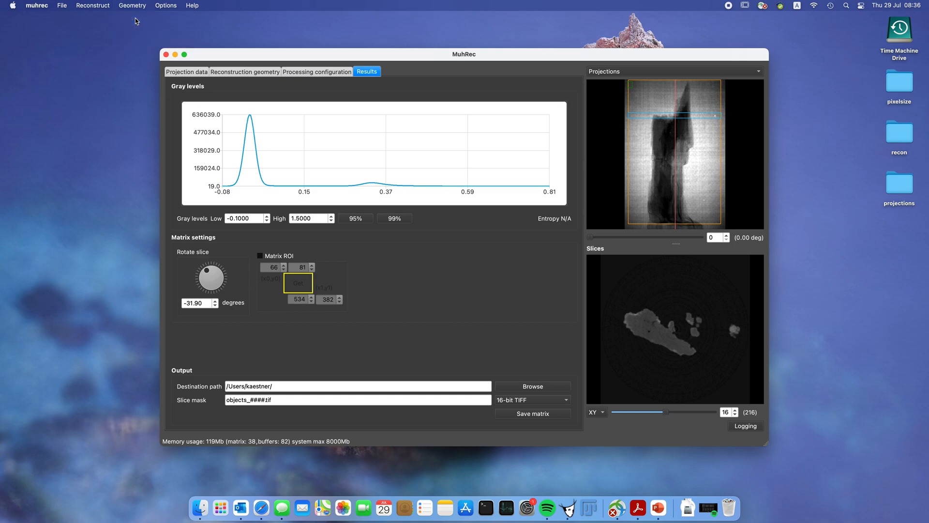
- Reconstruct the slices with the center of rotation at 280 and store this geometry as well
{"action": "left_click", "coordinate": [254, 72]}
{"action": "key", "text": "BackSpace"}
{"action": "key", "text": "BackSpace"}
{"action": "type", "text": "80"}
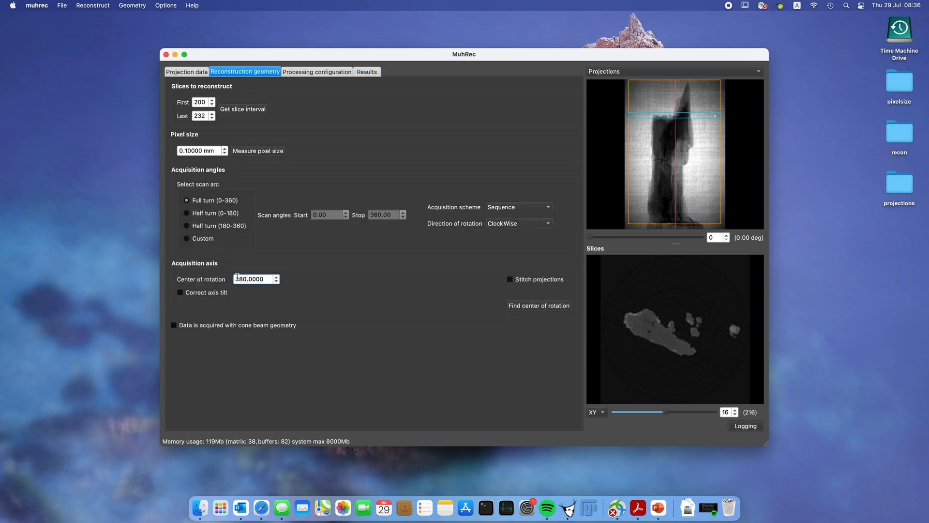
{"action": "key", "text": "super+r"}
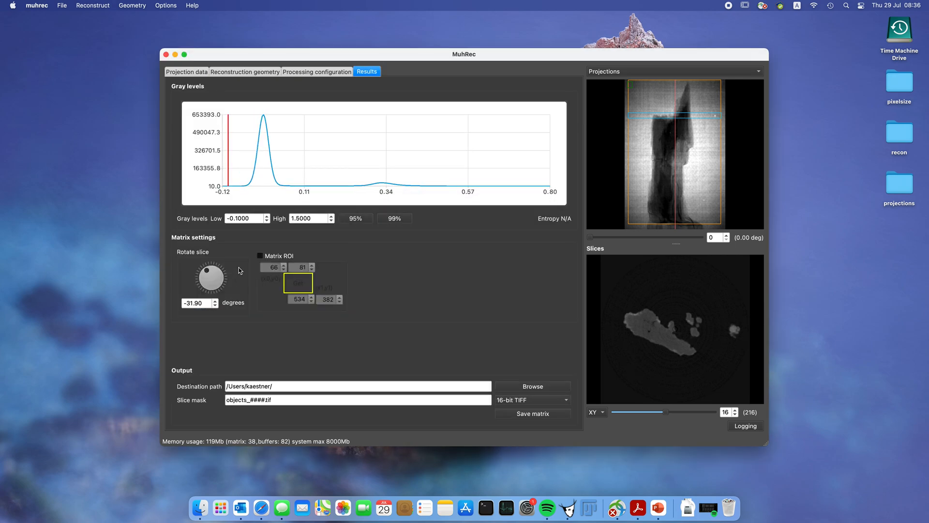
{"action": "left_click", "coordinate": [134, 7]}
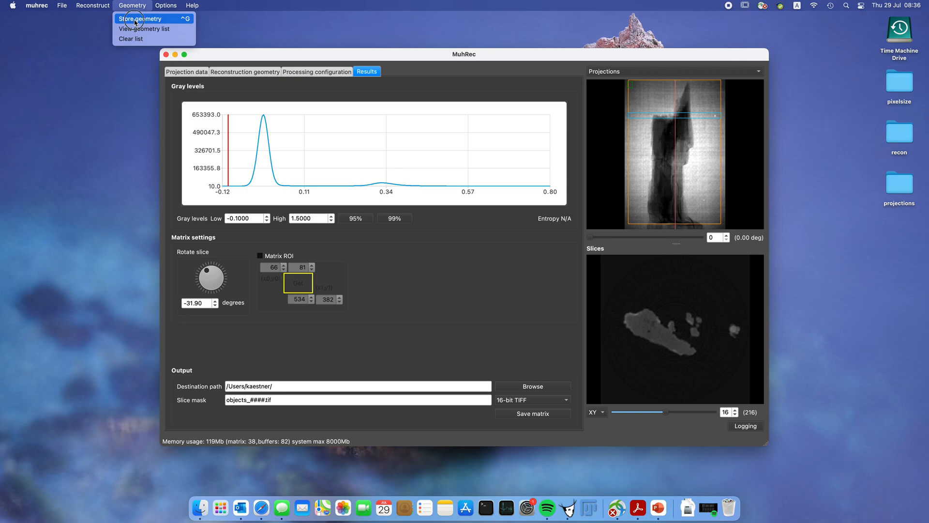
{"action": "left_click", "coordinate": [135, 20]}
- Open the list of stored geometries and compare the slice previews for centers 279 and 280
{"action": "left_click", "coordinate": [135, 6]}
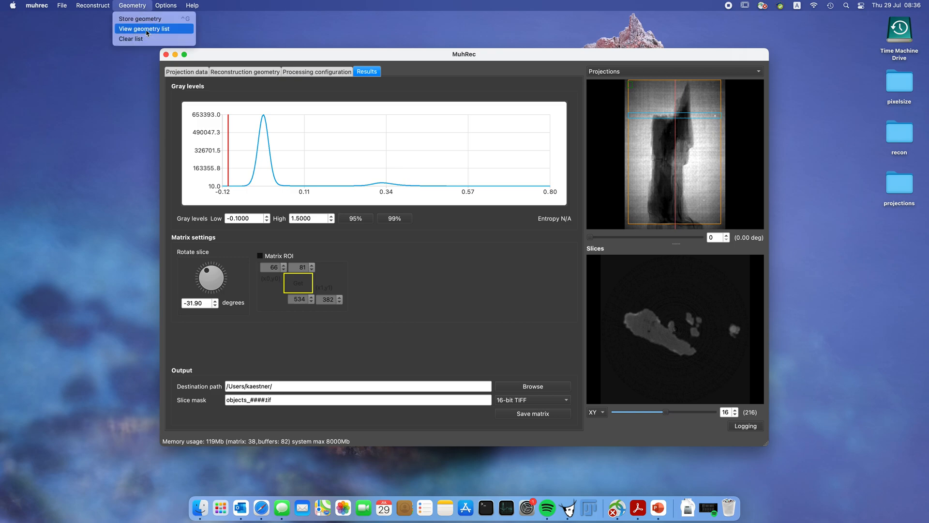
{"action": "left_click", "coordinate": [146, 30]}
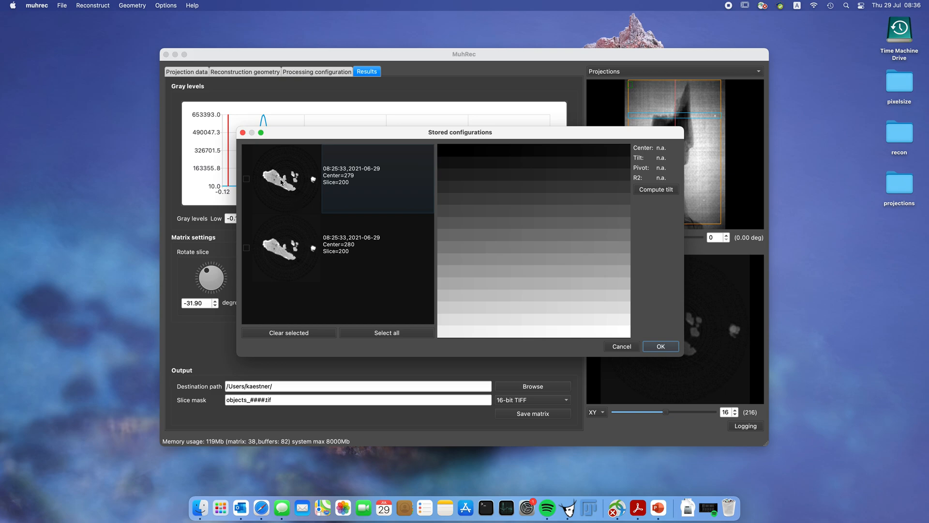
{"action": "left_click", "coordinate": [277, 183]}
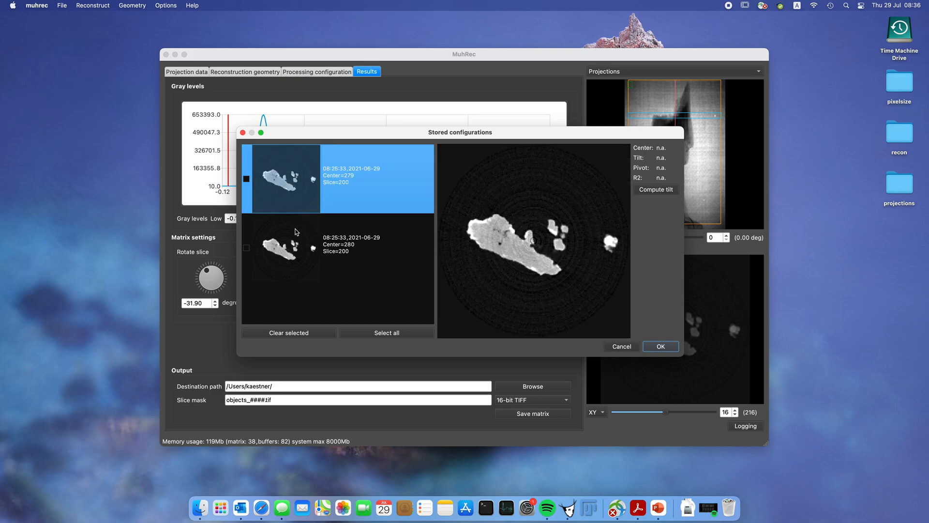
{"action": "left_click", "coordinate": [283, 252]}
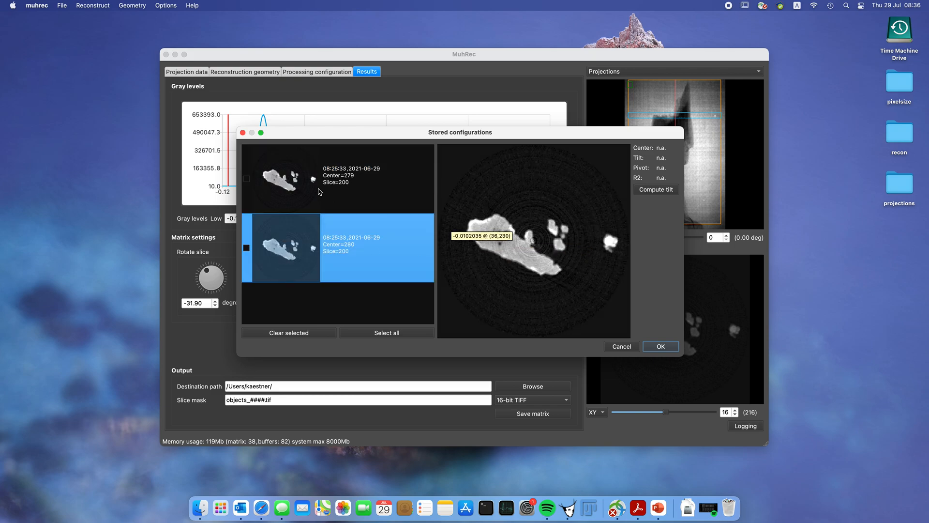
{"action": "left_click", "coordinate": [283, 184]}
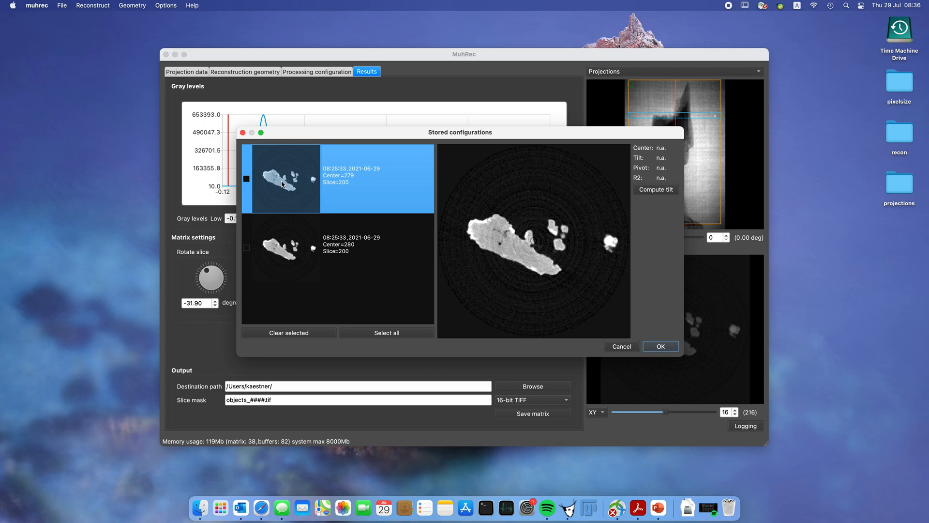
- Compare the stored slice previews for centers 280 and 279 once more, and close the list without applying a configuration
{"action": "left_click", "coordinate": [284, 256]}
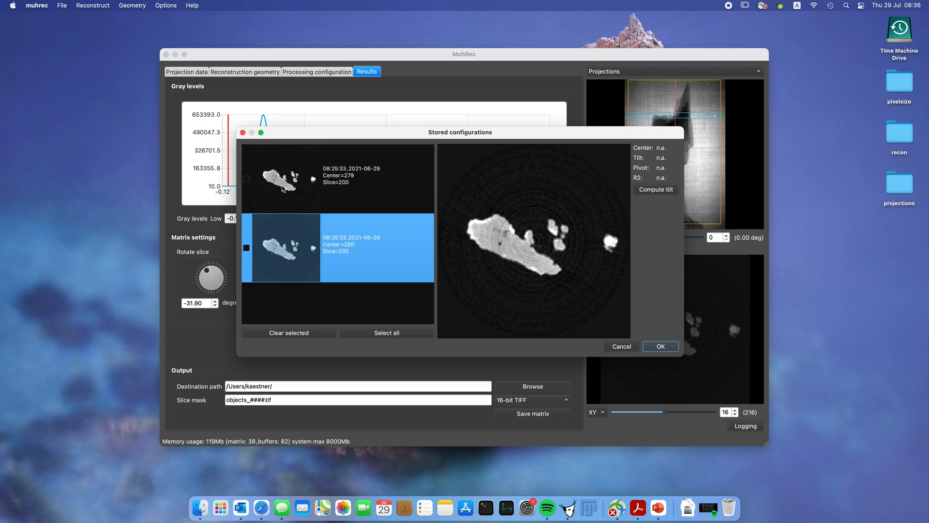
{"action": "left_click", "coordinate": [283, 188]}
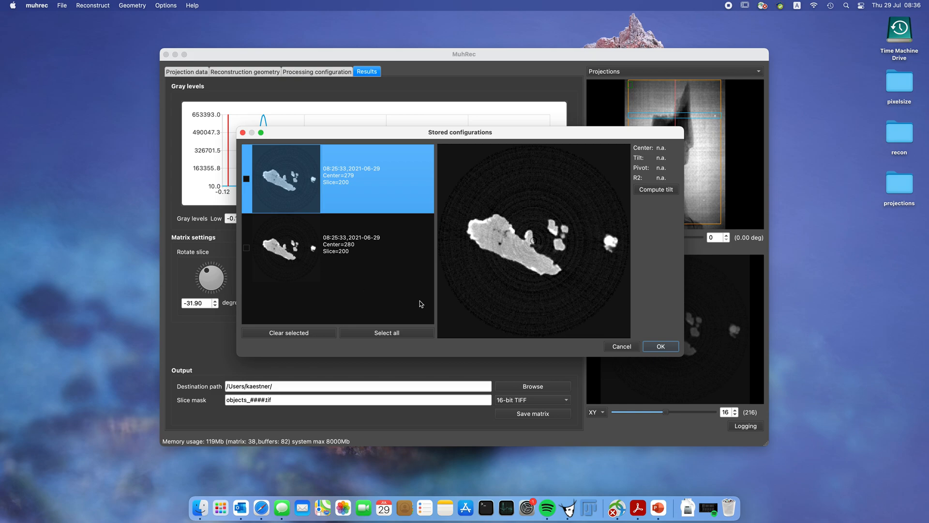
{"action": "left_click", "coordinate": [625, 346]}
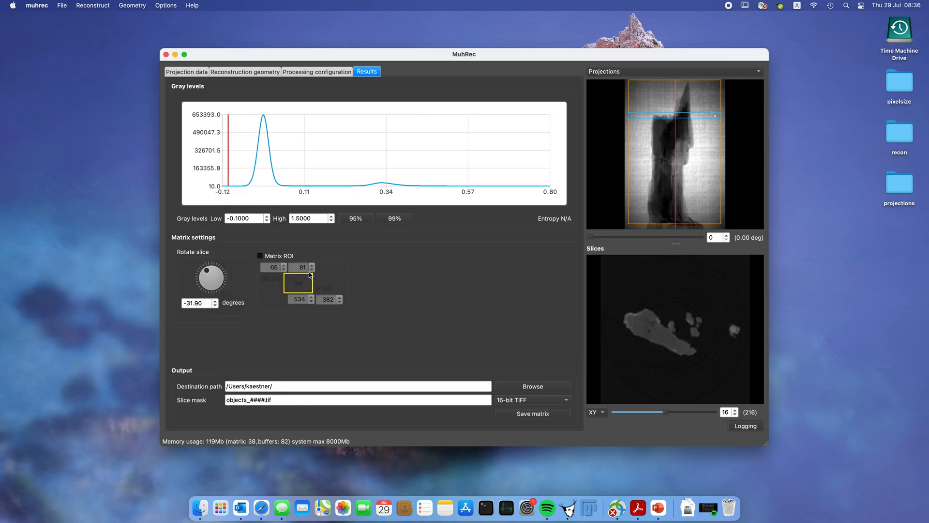
- Reconstruct the slices with the center of rotation at 278 and store this geometry
{"action": "left_click", "coordinate": [251, 71]}
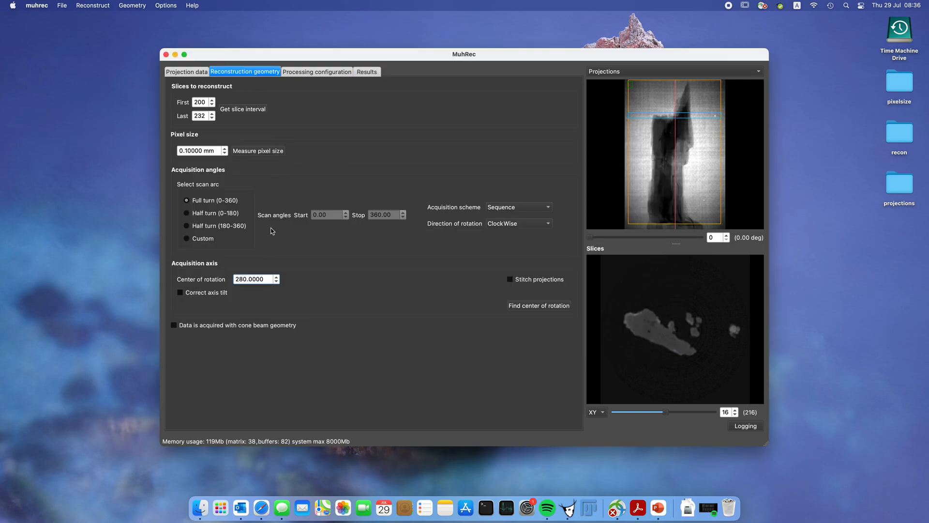
{"action": "left_click", "coordinate": [246, 279]}
{"action": "key", "text": "BackSpace"}
{"action": "type", "text": "7"}
{"action": "key", "text": "super+r"}
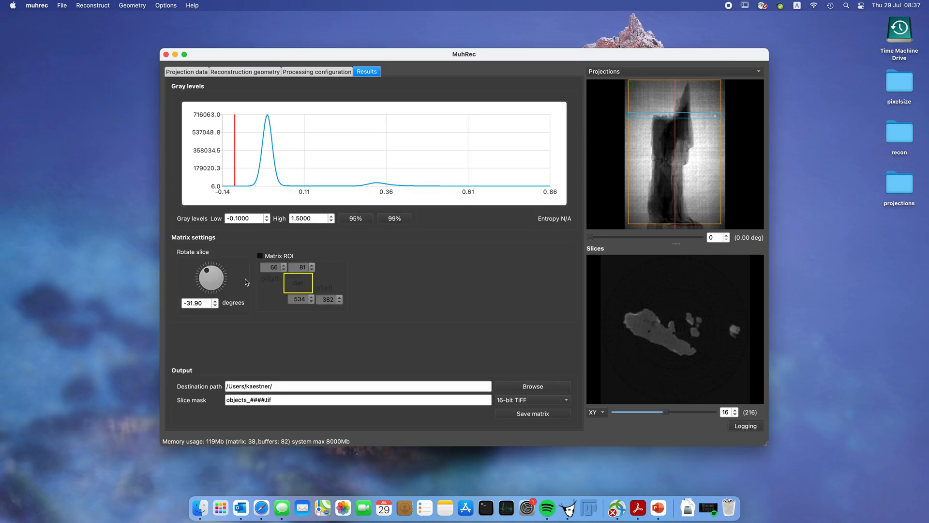
{"action": "left_click", "coordinate": [132, 6]}
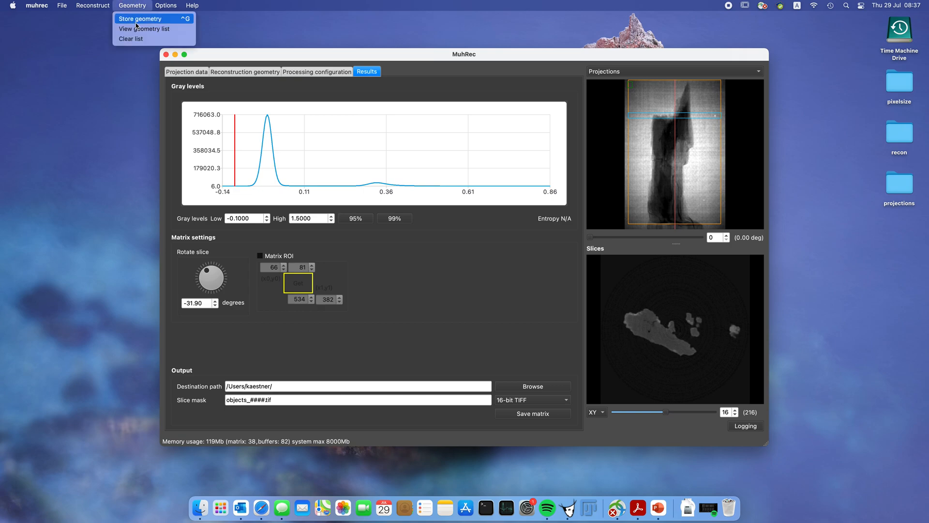
{"action": "left_click", "coordinate": [138, 19]}
- Open the list of stored geometries, compare the slice previews for centers 278, 279 and 280, and close it without applying any
{"action": "left_click", "coordinate": [136, 7]}
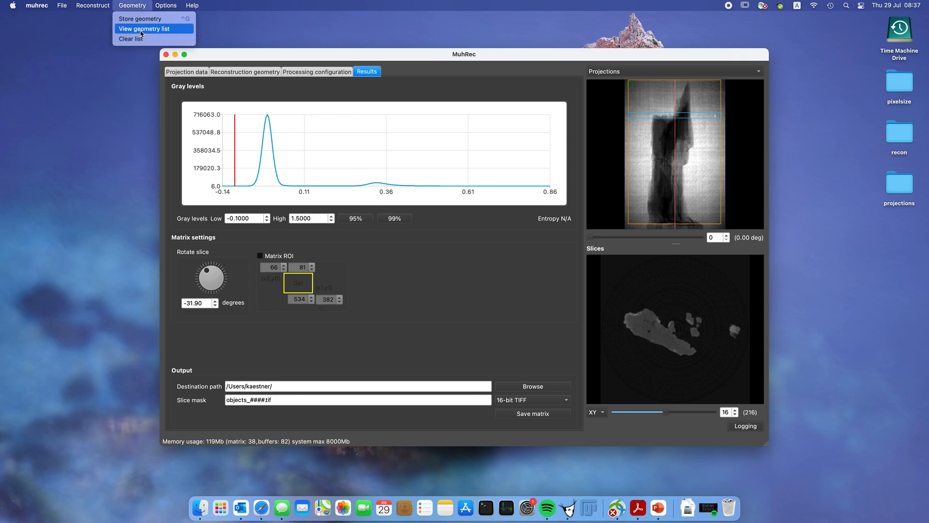
{"action": "left_click", "coordinate": [142, 29]}
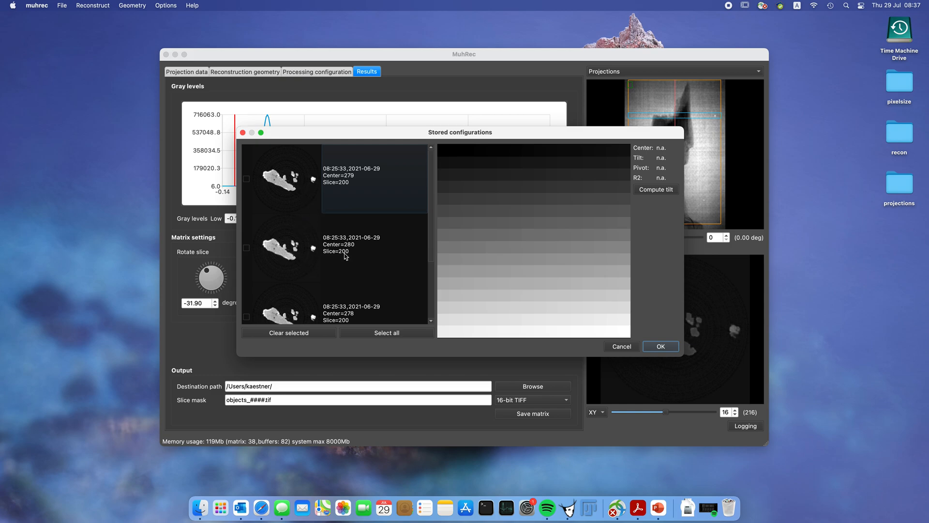
{"action": "left_click", "coordinate": [290, 316]}
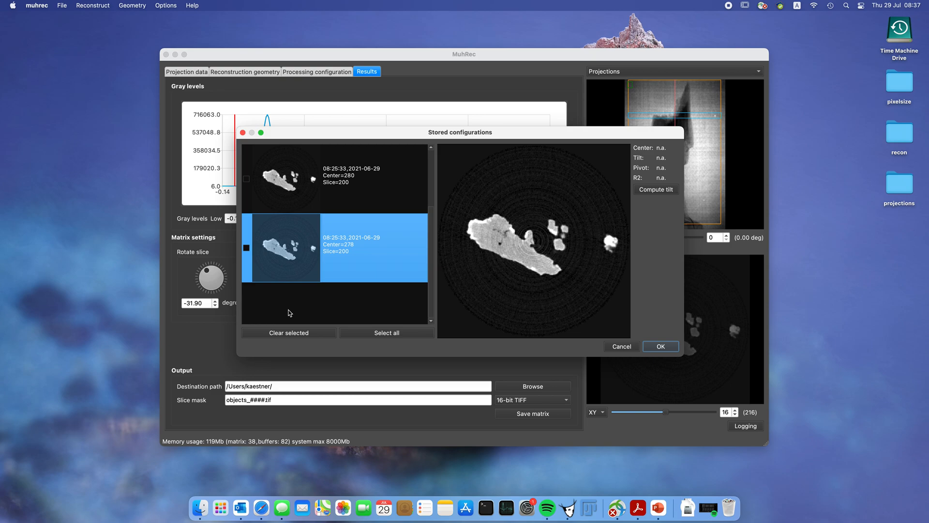
{"action": "scroll", "coordinate": [294, 250], "scroll_direction": "up", "scroll_amount": 2}
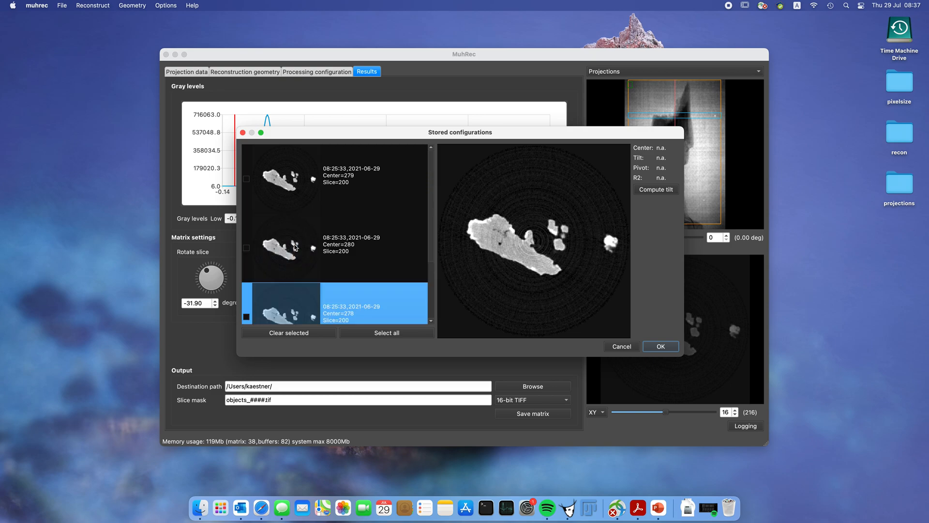
{"action": "left_click", "coordinate": [289, 183]}
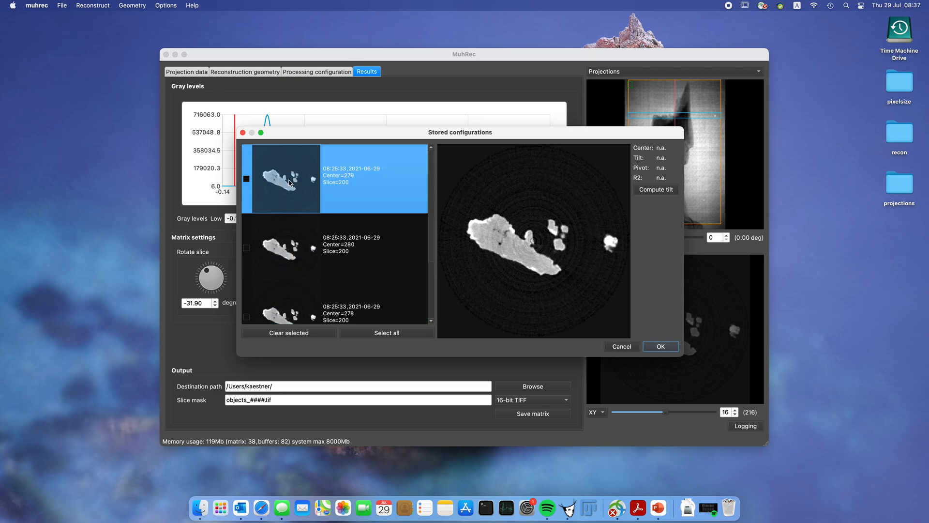
{"action": "scroll", "coordinate": [300, 241], "scroll_direction": "down", "scroll_amount": 2}
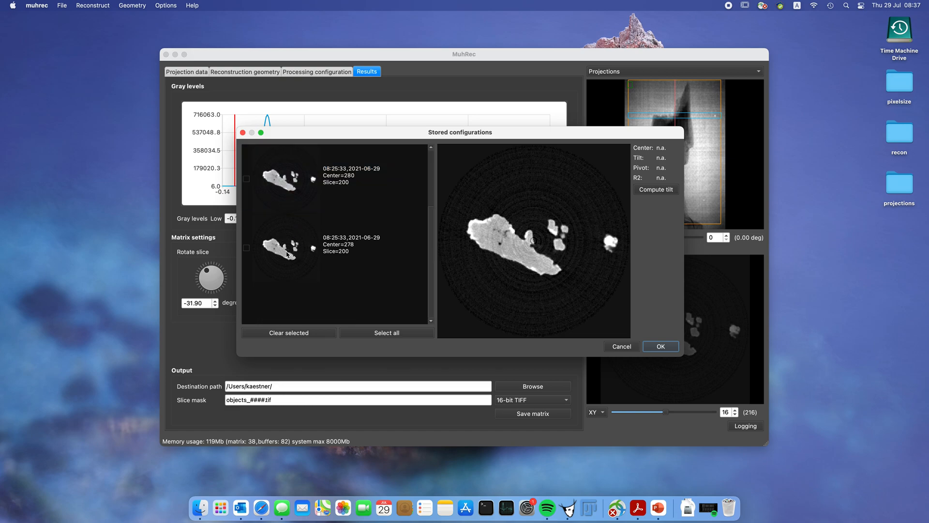
{"action": "left_click", "coordinate": [287, 253]}
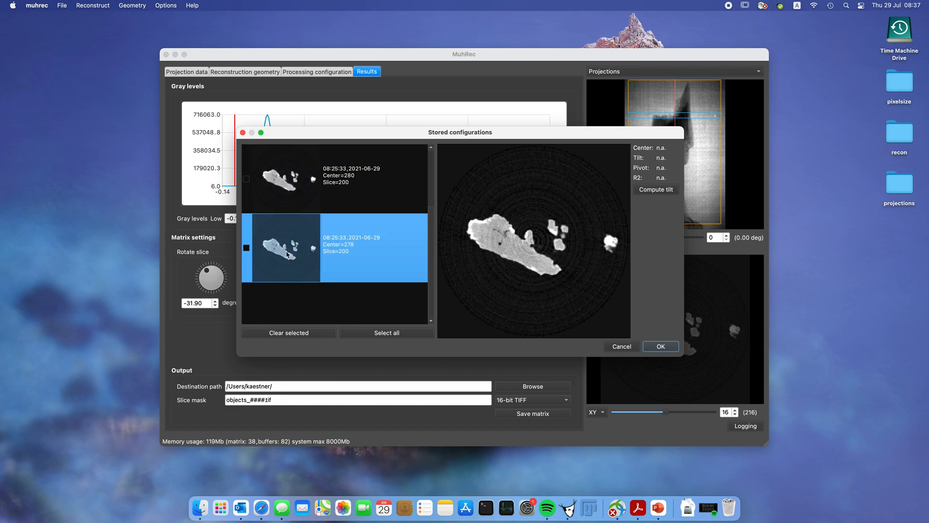
{"action": "scroll", "coordinate": [286, 175], "scroll_direction": "up", "scroll_amount": 2}
{"action": "left_click", "coordinate": [279, 183]}
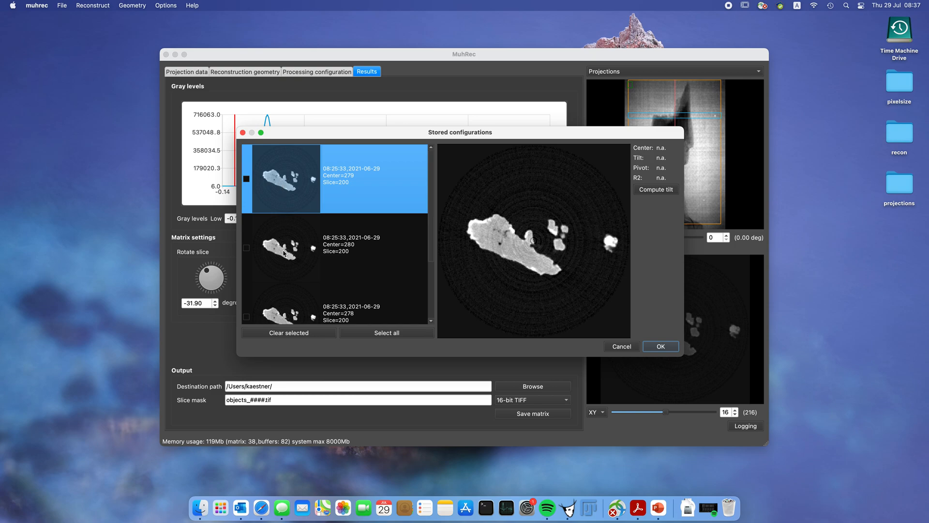
{"action": "left_click", "coordinate": [283, 313]}
{"action": "scroll", "coordinate": [284, 314], "scroll_direction": "down", "scroll_amount": 2}
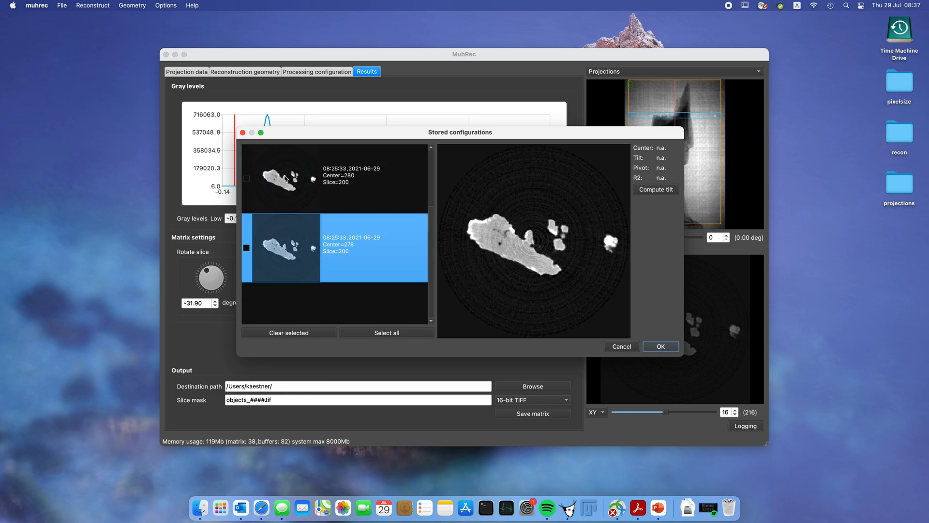
{"action": "left_click", "coordinate": [284, 187]}
{"action": "left_click", "coordinate": [283, 239]}
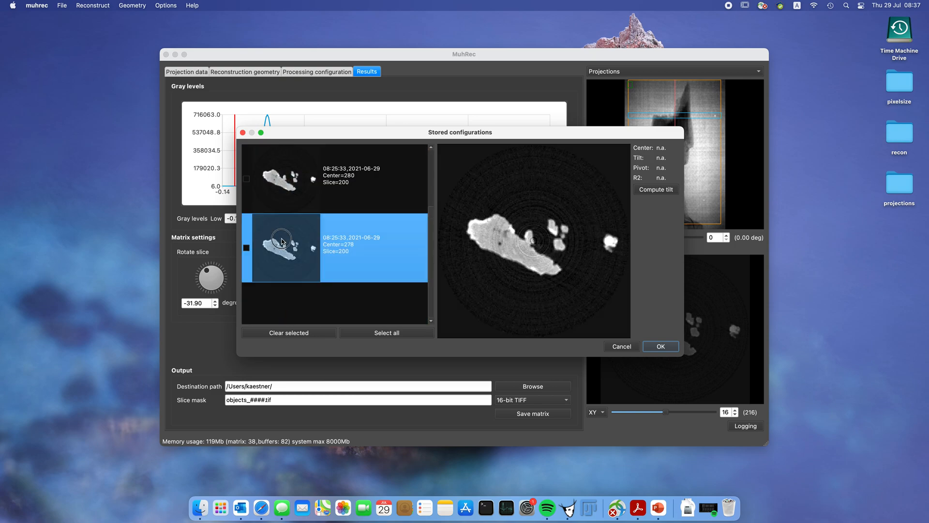
{"action": "scroll", "coordinate": [300, 227], "scroll_direction": "up", "scroll_amount": 2}
{"action": "left_click", "coordinate": [288, 183]}
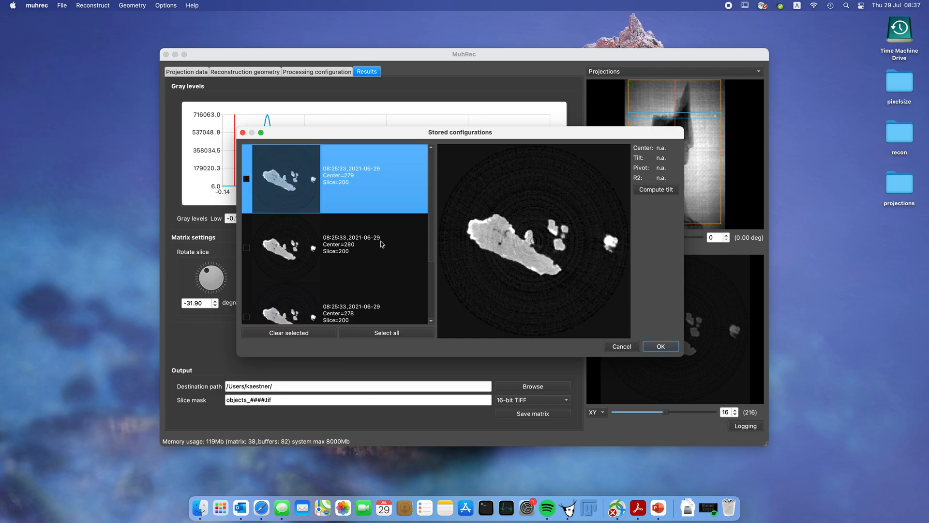
{"action": "left_click", "coordinate": [620, 347]}
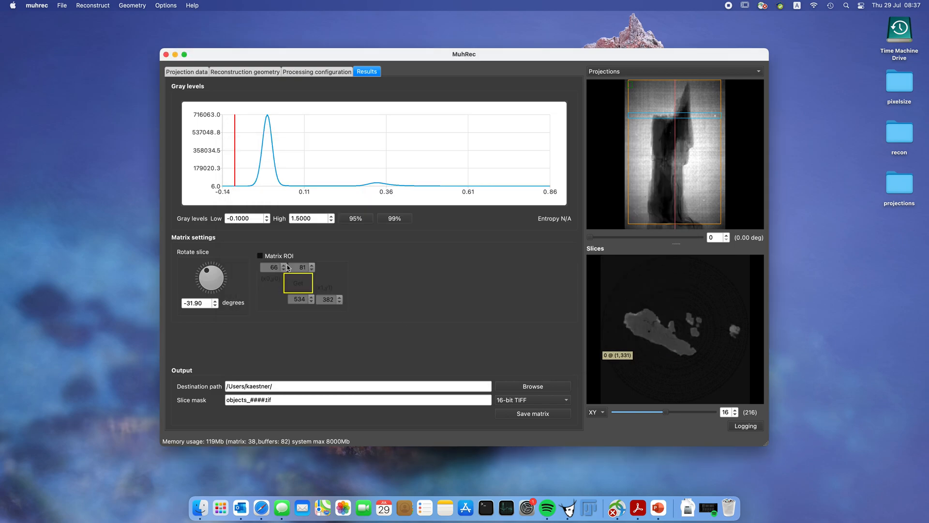
- Reconstruct slices 200 to 232 with the center of rotation at 278.5 and store this geometry
{"action": "left_click", "coordinate": [245, 72]}
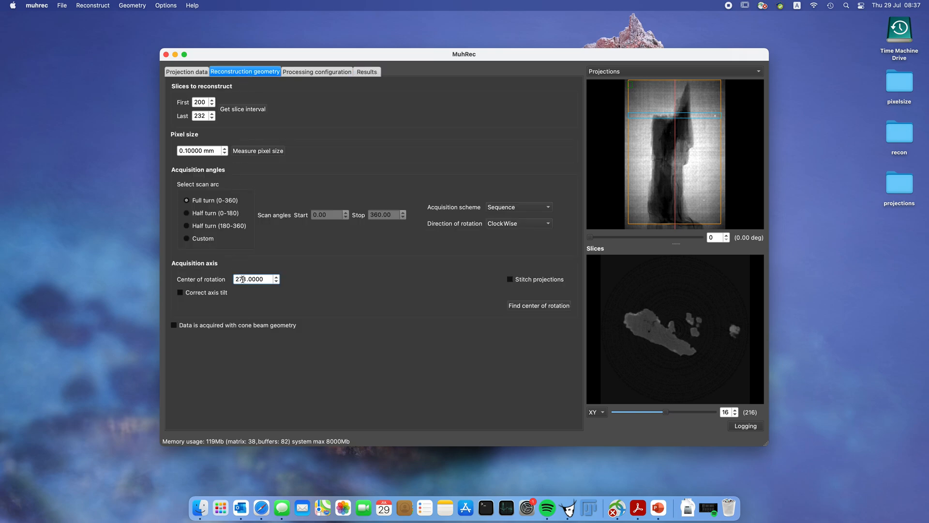
{"action": "type", "text": "5"}
{"action": "key", "text": "super+r"}
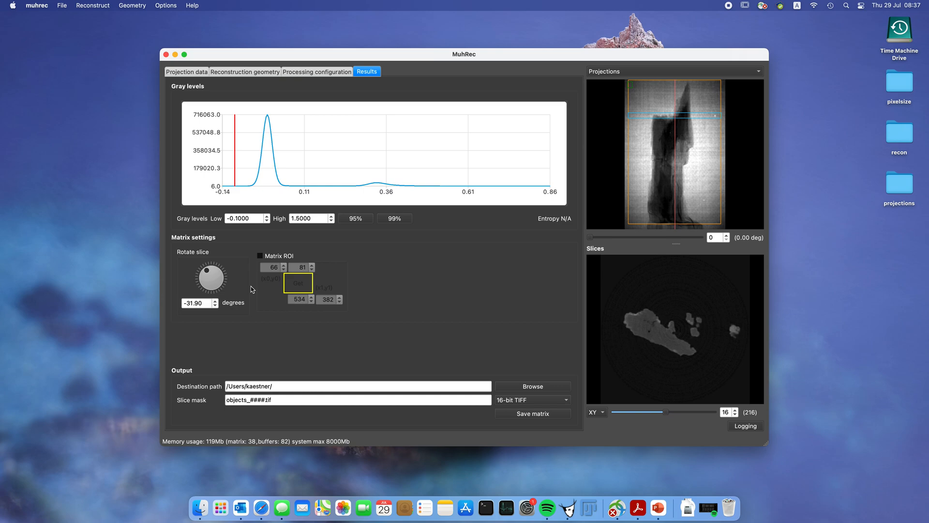
{"action": "left_click", "coordinate": [245, 71]}
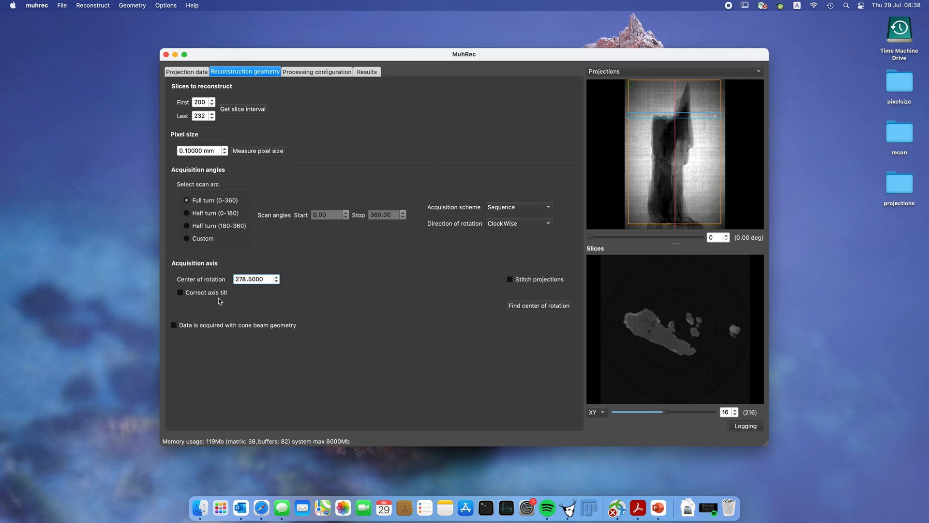
{"action": "double_click", "coordinate": [196, 102]}
{"action": "mouse_move", "coordinate": [665, 203]}
{"action": "left_click", "coordinate": [197, 103]}
{"action": "left_click", "coordinate": [134, 6]}
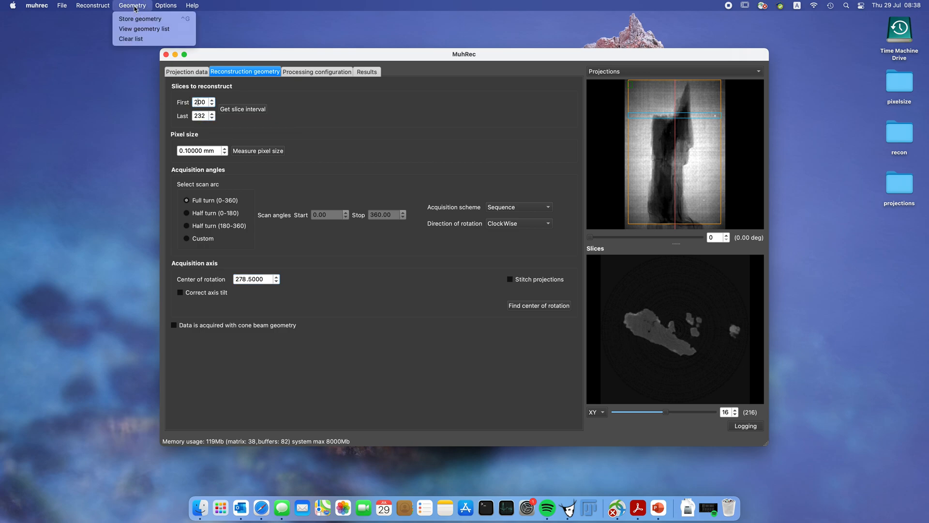
{"action": "left_click", "coordinate": [137, 20]}
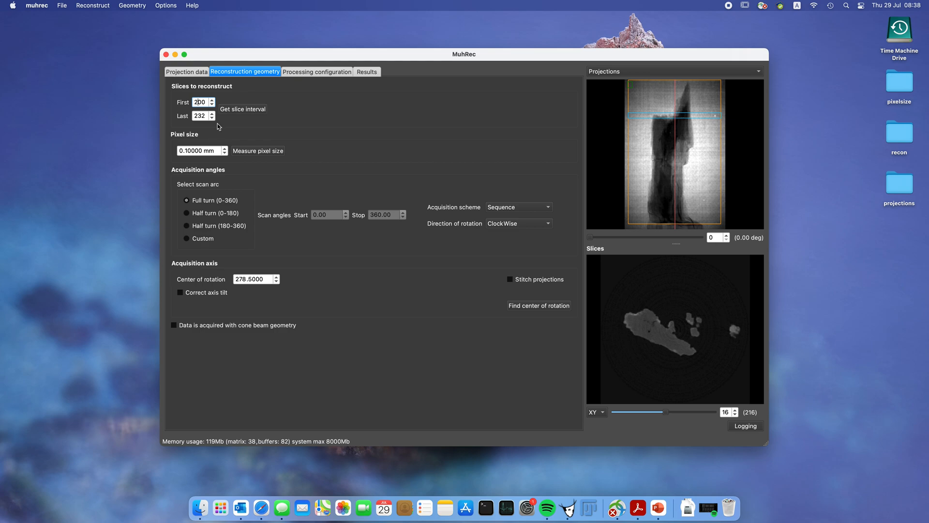
- Set the slices to reconstruct to 700 through 732 and run the reconstruction
{"action": "key", "text": "shift+Left"}
{"action": "type", "text": "7"}
{"action": "key", "text": "Down"}
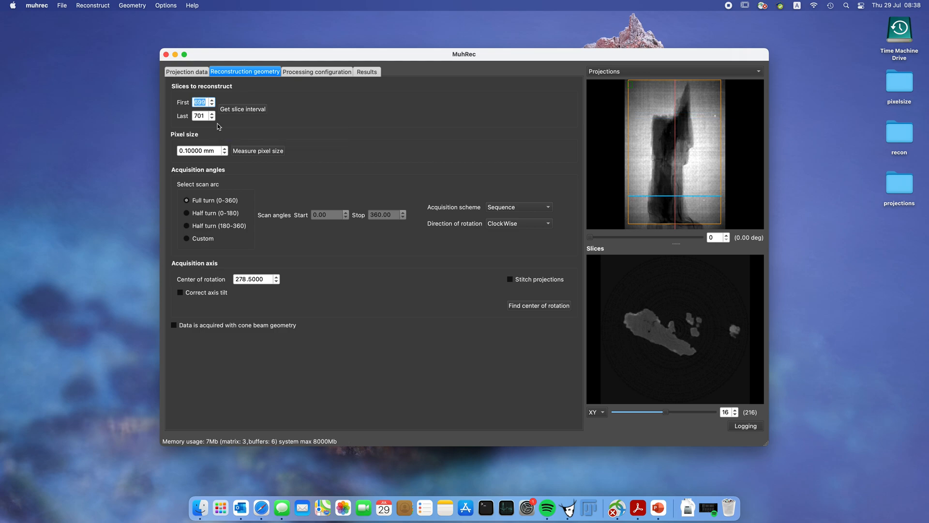
{"action": "key", "text": "Up"}
{"action": "left_click", "coordinate": [204, 116]}
{"action": "key", "text": "BackSpace"}
{"action": "key", "text": "BackSpace"}
{"action": "type", "text": "32"}
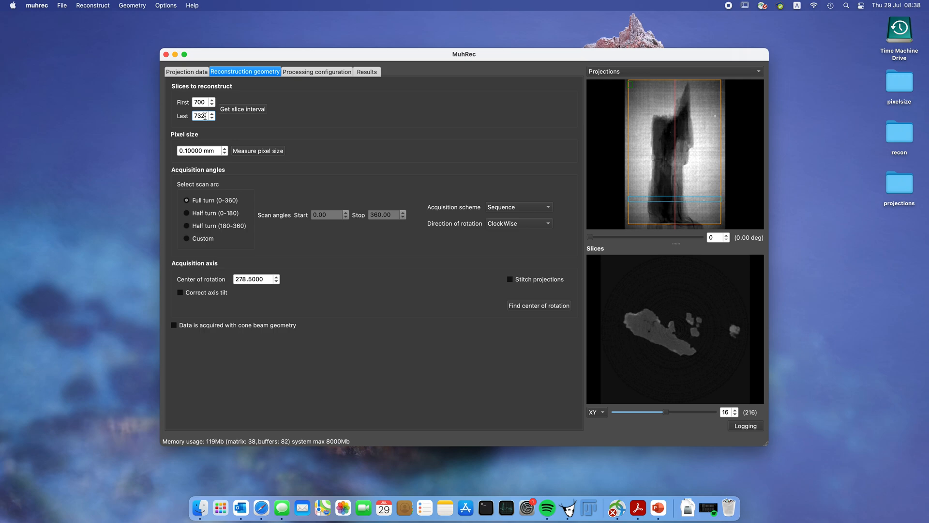
{"action": "key", "text": "super+r"}
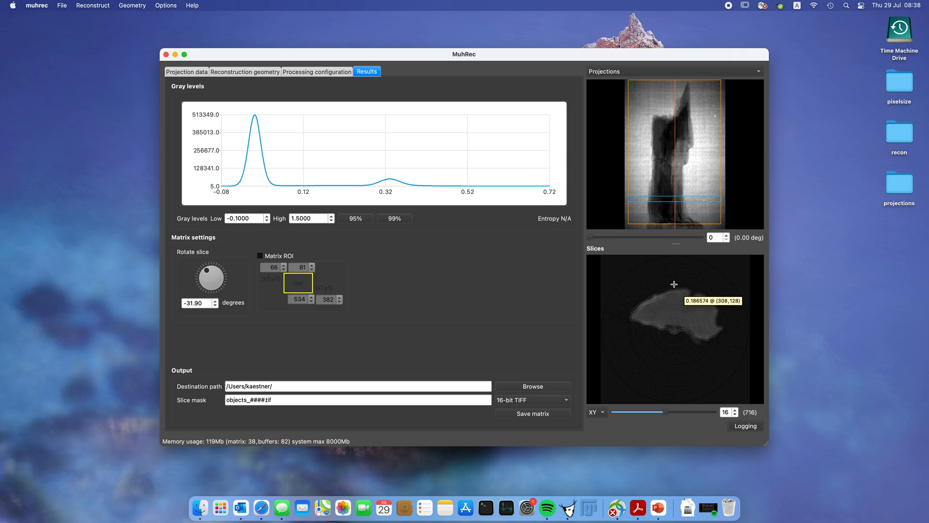
- Set the center of rotation to 282, reconstruct slices 700 to 732 and store this geometry
{"action": "left_click", "coordinate": [255, 72]}
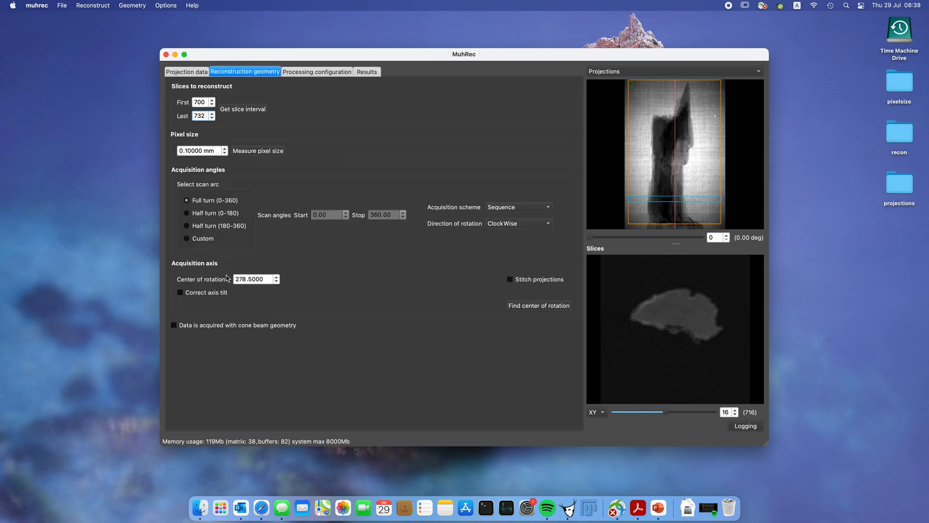
{"action": "left_click", "coordinate": [240, 280]}
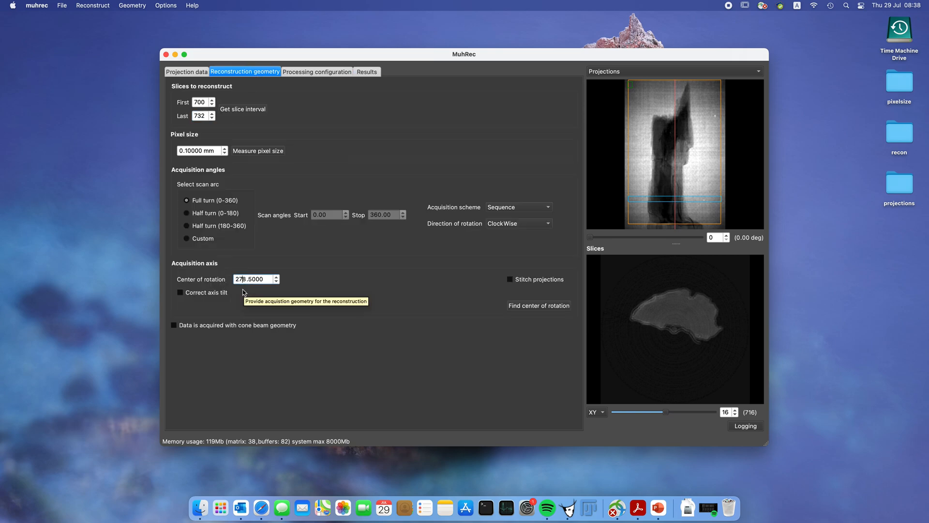
{"action": "key", "text": "Delete"}
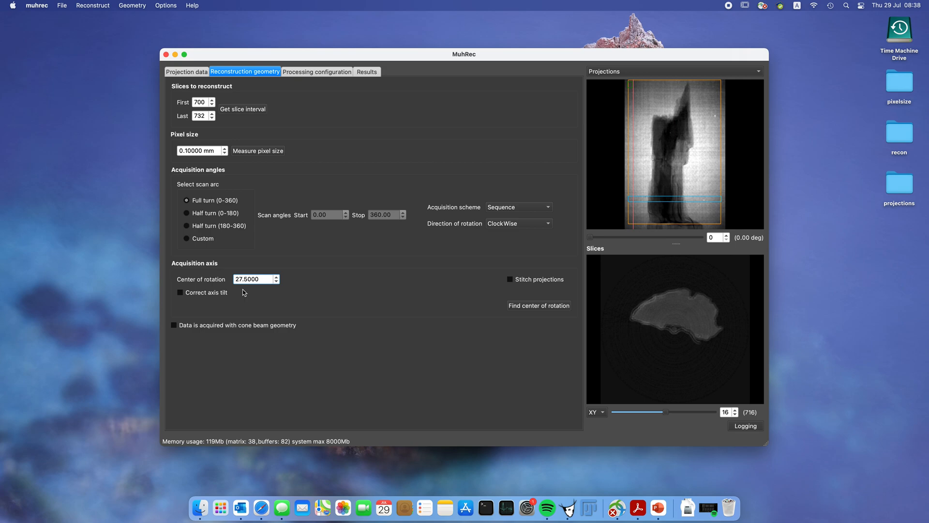
{"action": "key", "text": "BackSpace"}
{"action": "type", "text": "82"}
{"action": "key", "text": "super+r"}
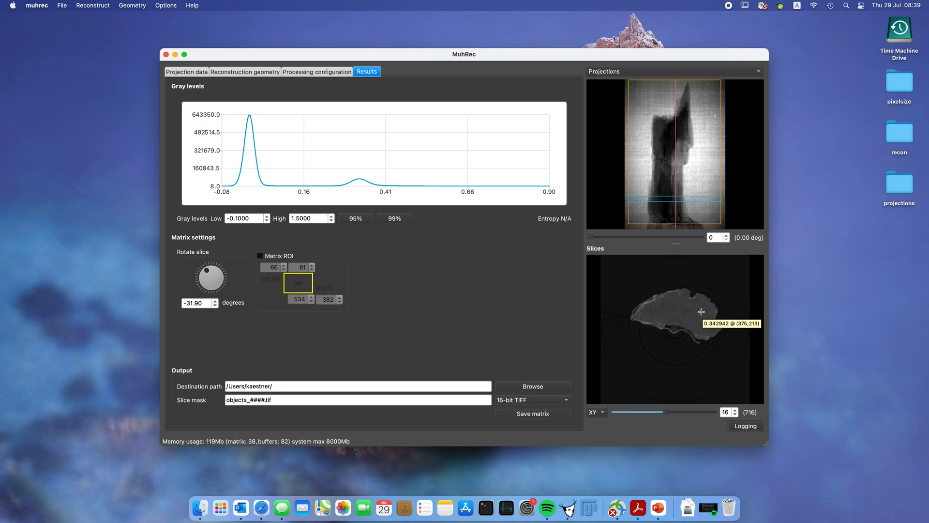
{"action": "left_click", "coordinate": [132, 6]}
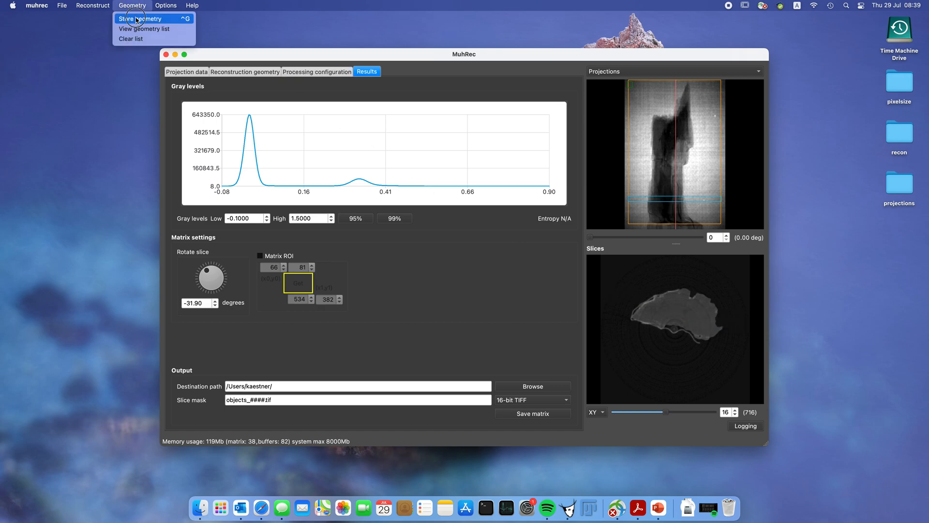
{"action": "left_click", "coordinate": [136, 19]}
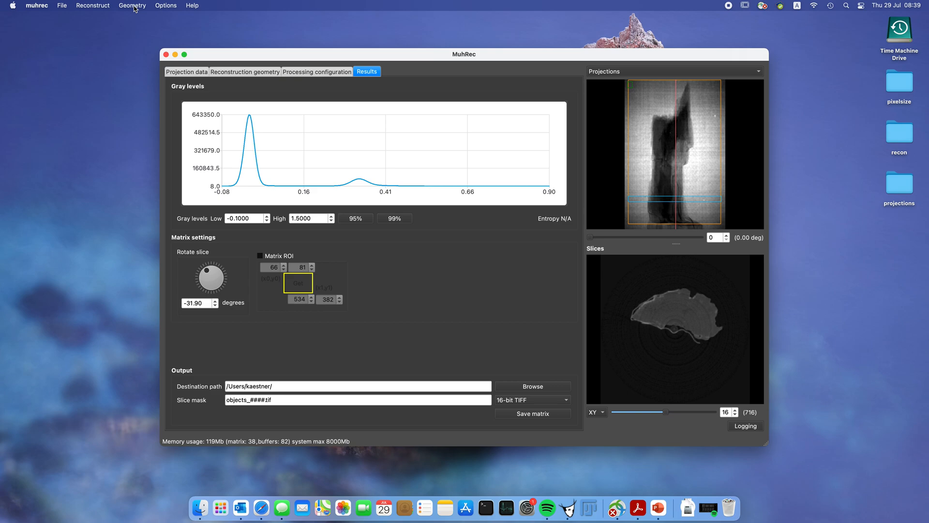
- Open the list of stored geometries and check the entries for center 278 at slice 200 and center 282 at slice 700
{"action": "left_click", "coordinate": [134, 6]}
{"action": "left_click", "coordinate": [141, 30]}
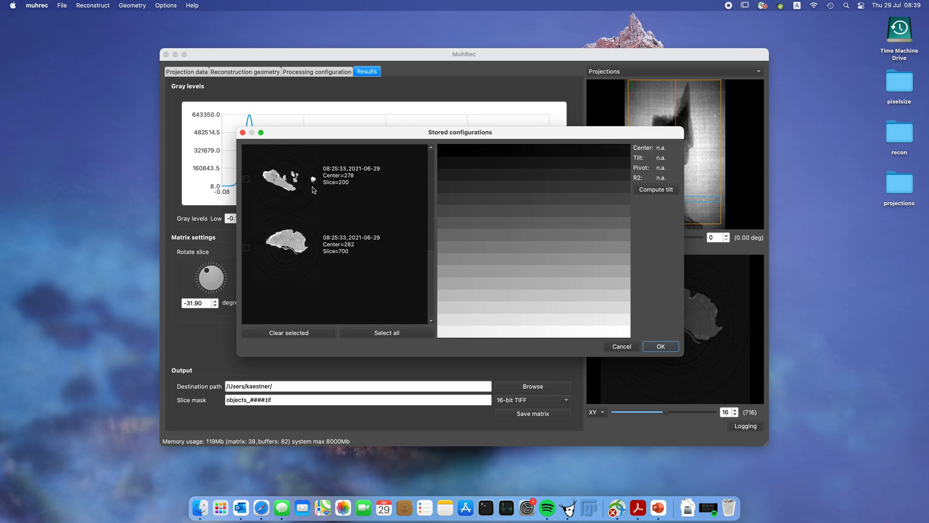
{"action": "left_click", "coordinate": [247, 180]}
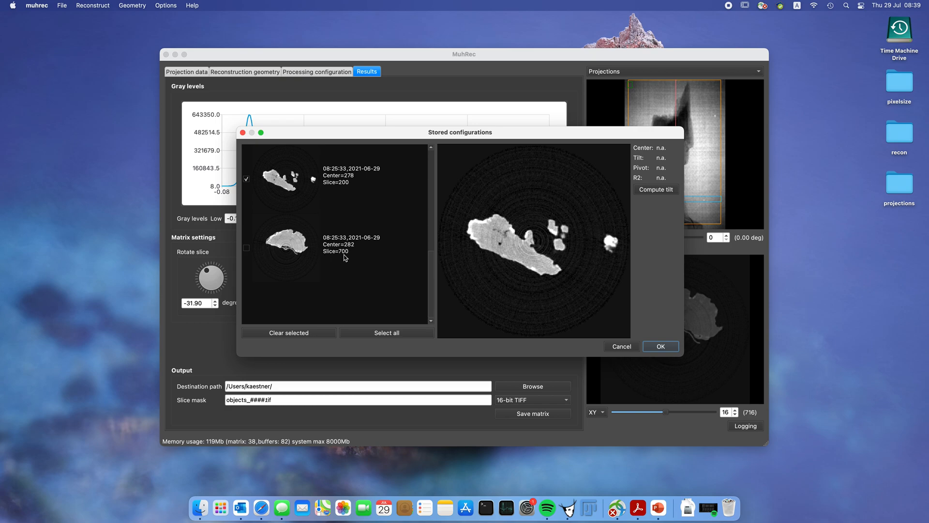
{"action": "left_click", "coordinate": [247, 250]}
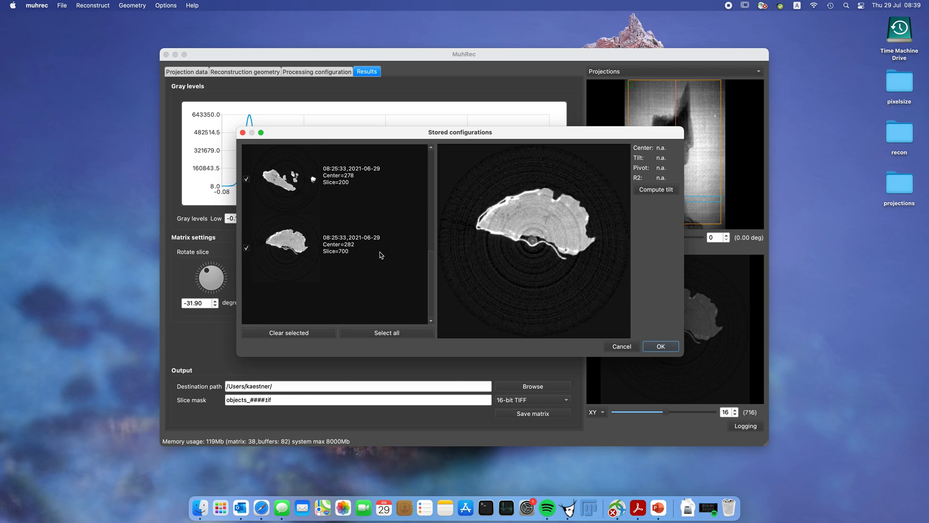
- Compute the axis tilt from the two selected stored geometries and apply the result to the reconstruction geometry
{"action": "left_click", "coordinate": [657, 191]}
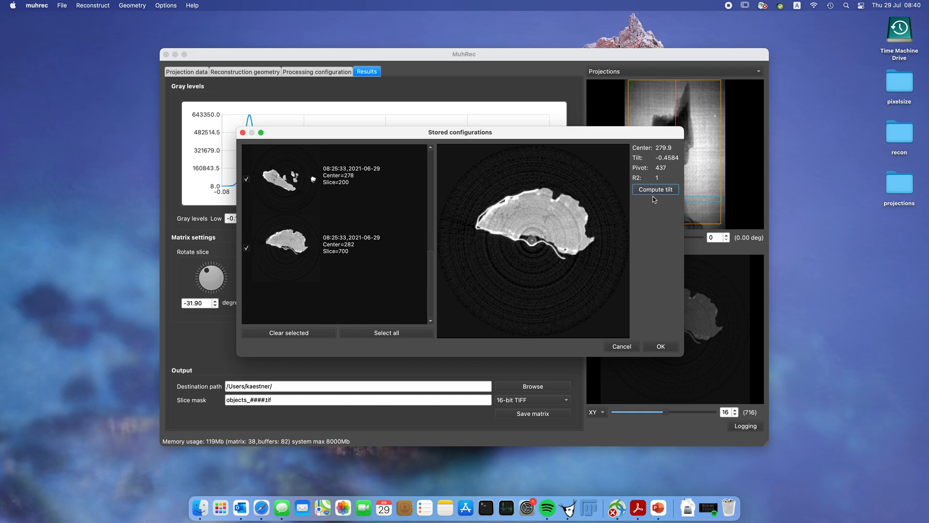
{"action": "left_click", "coordinate": [659, 347]}
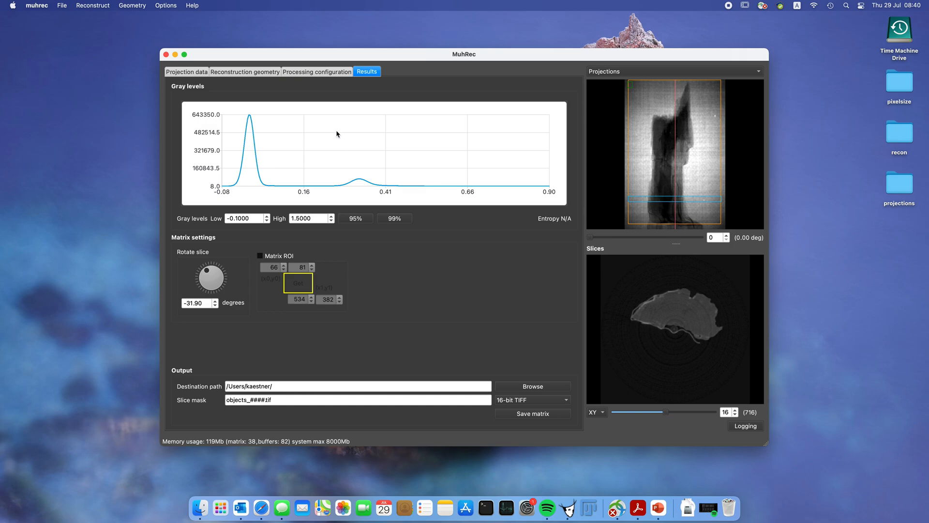
- Enable the axis tilt correction in the reconstruction geometry and reconstruct slices 700 to 732 with it
{"action": "left_click", "coordinate": [245, 72]}
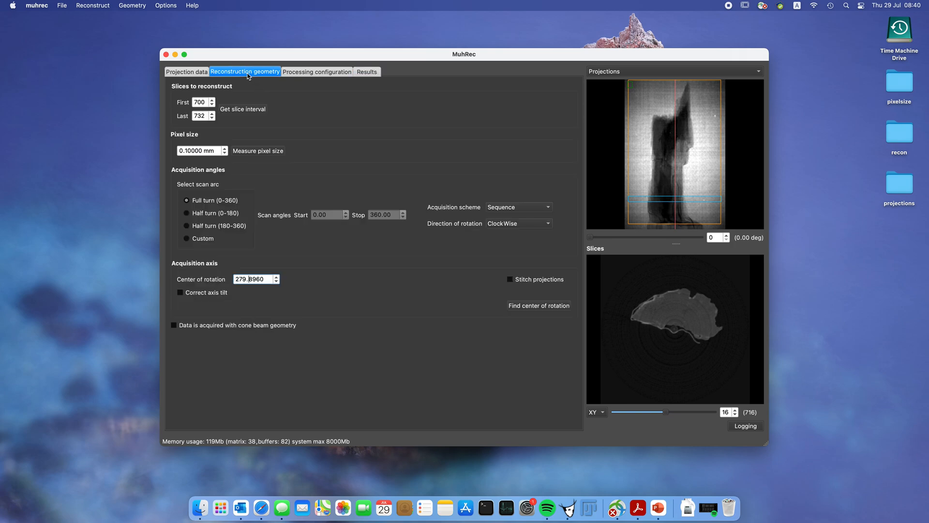
{"action": "left_click", "coordinate": [180, 293]}
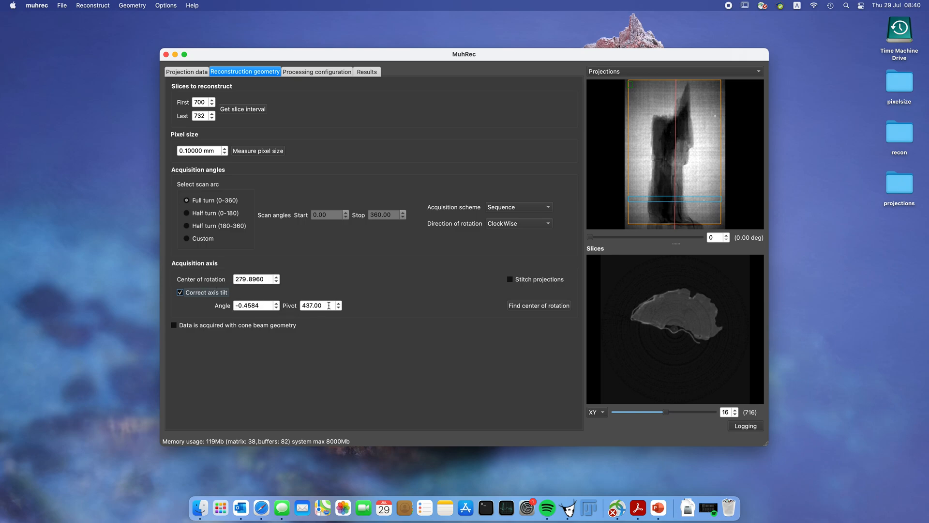
{"action": "mouse_move", "coordinate": [328, 305]}
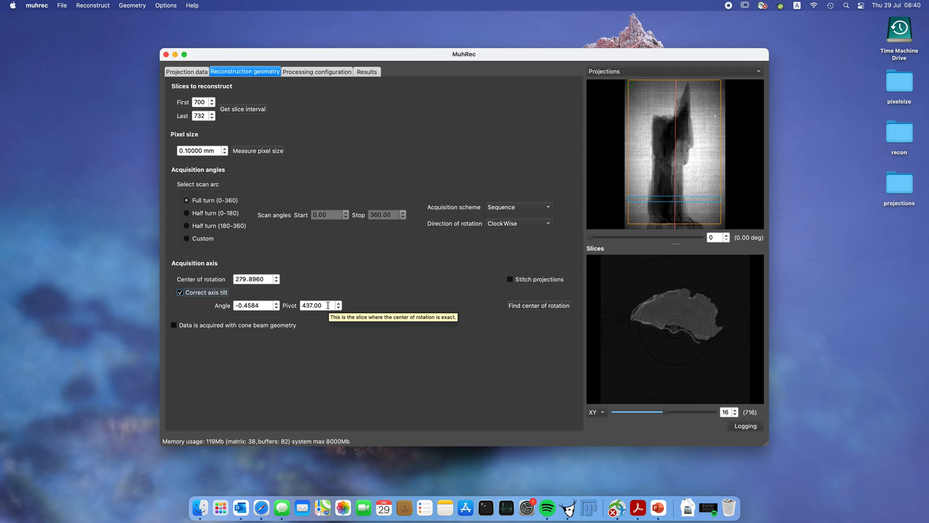
{"action": "key", "text": "super+r"}
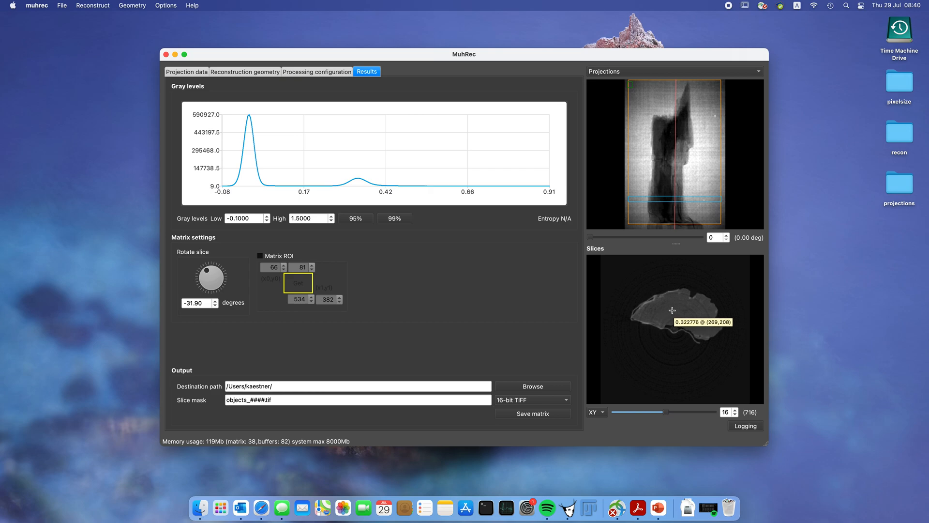
- Set the slices to reconstruct to 200 through 232 and run the reconstruction with the tilt correction
{"action": "left_click", "coordinate": [243, 75]}
{"action": "left_click_drag", "start_coordinate": [207, 102], "coordinate": [181, 104]}
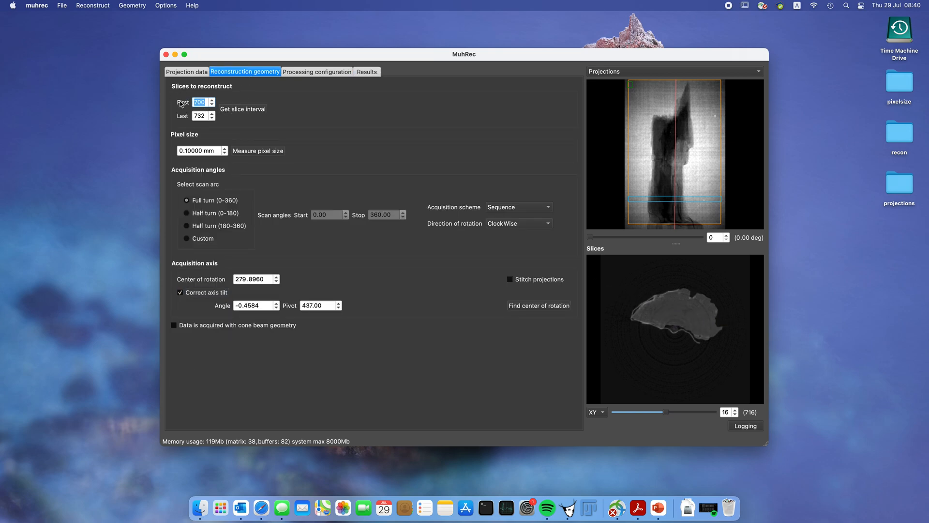
{"action": "type", "text": "200"}
{"action": "key", "text": "Tab"}
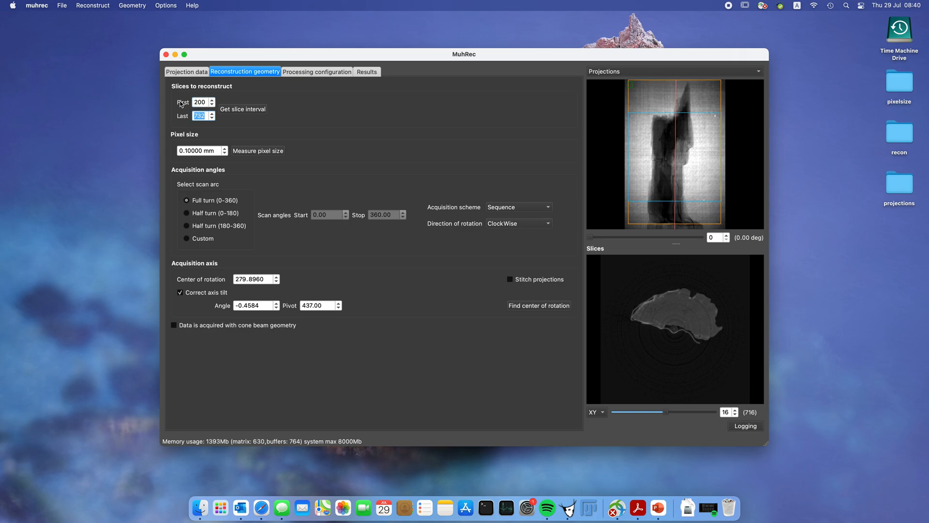
{"action": "type", "text": "232"}
{"action": "key", "text": "super+r"}
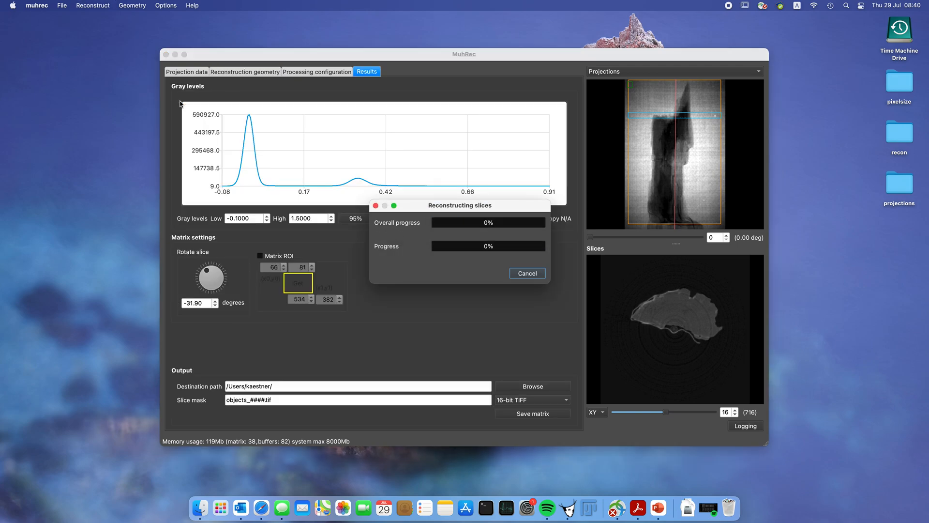